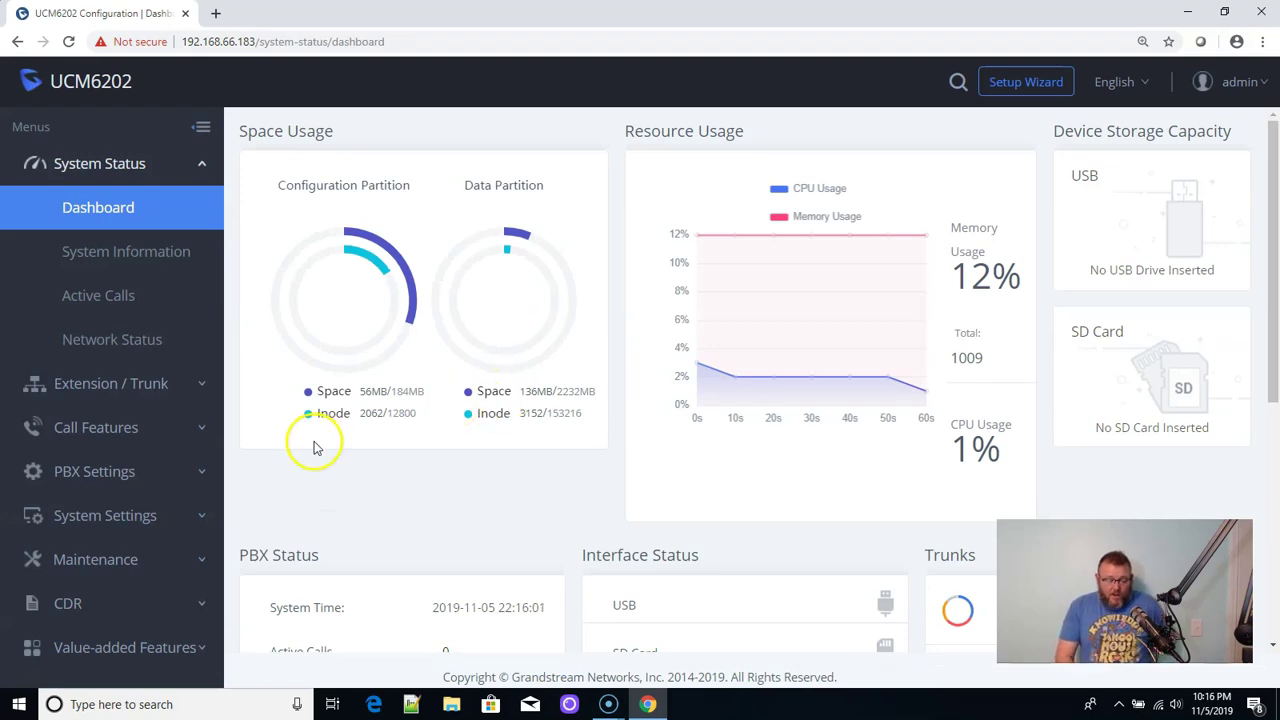
Open the _!X. inbound route on the SIPUS_GW1 trunk for editing and enable Inbound Multiple Mode.
{"action": "left_click", "coordinate": [122, 400]}
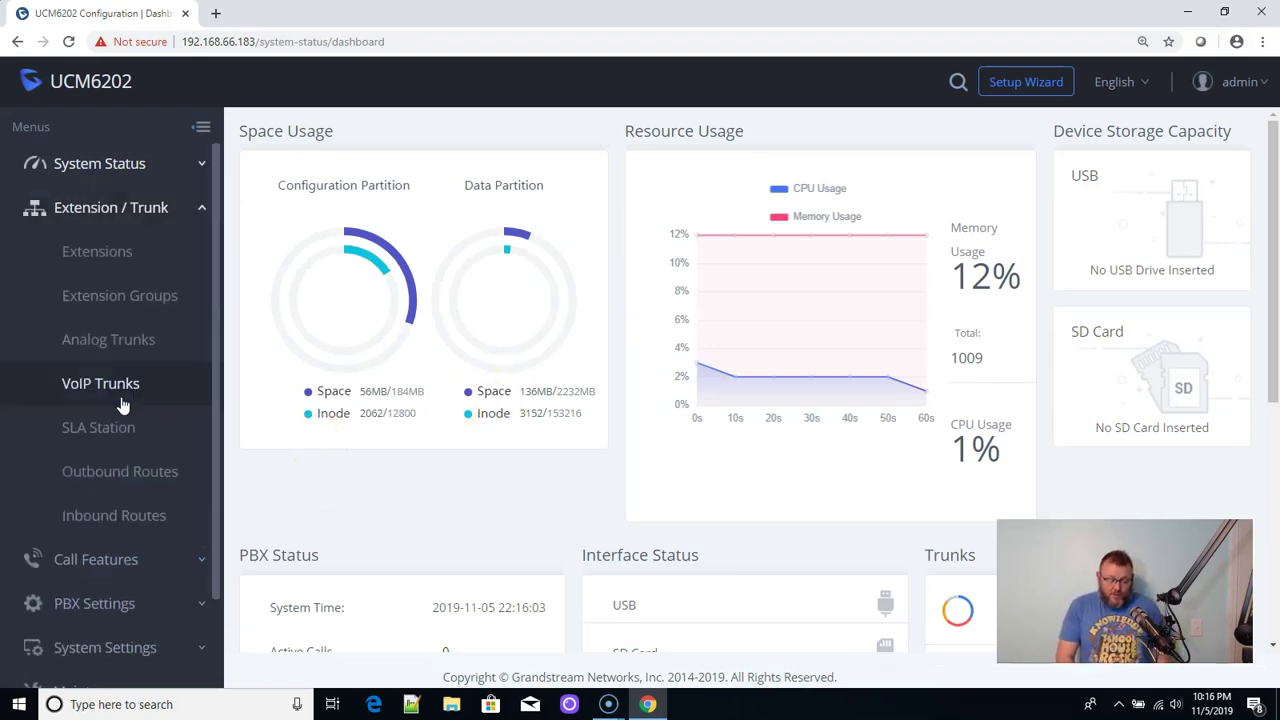
{"action": "left_click", "coordinate": [110, 516]}
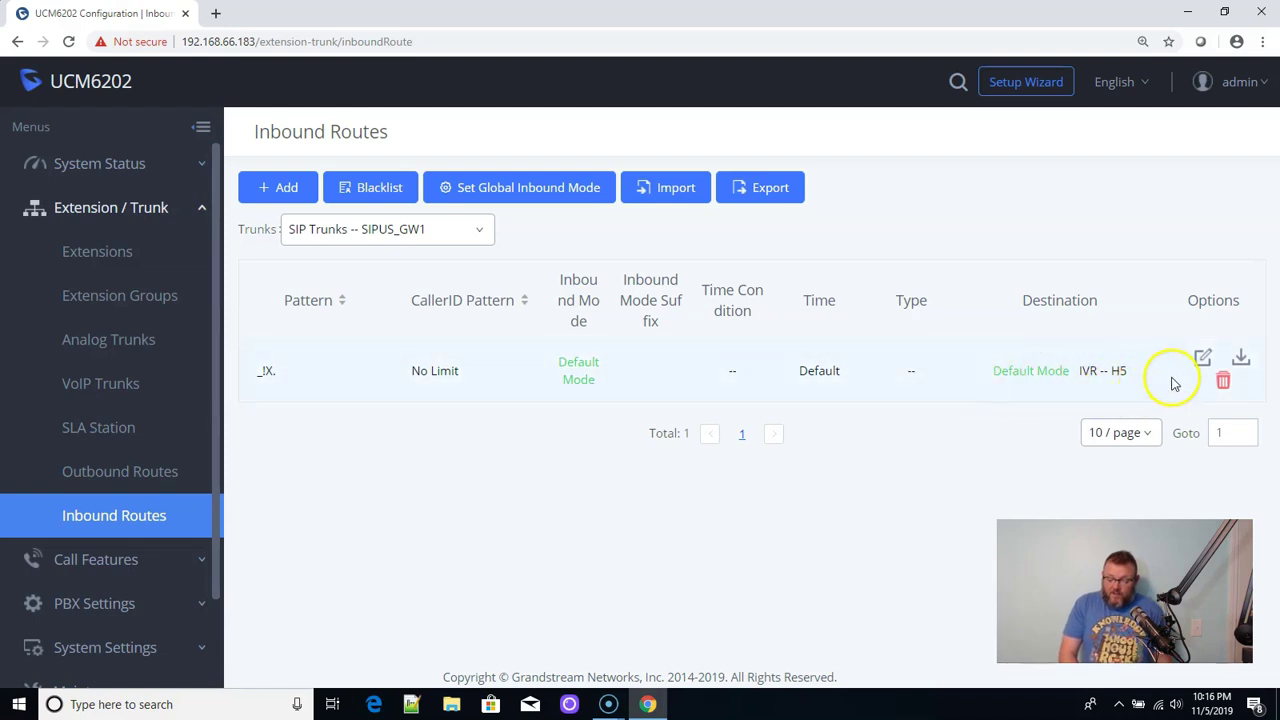
{"action": "left_click", "coordinate": [1204, 360]}
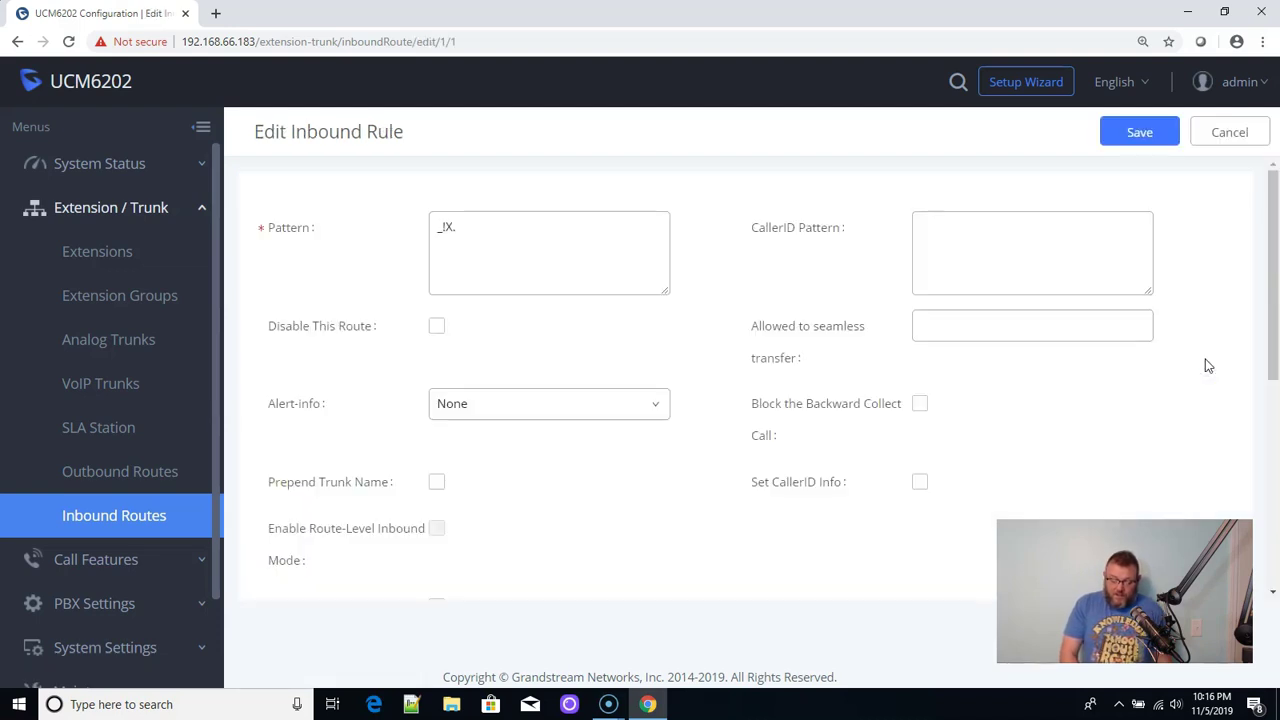
{"action": "mouse_move", "coordinate": [851, 326]}
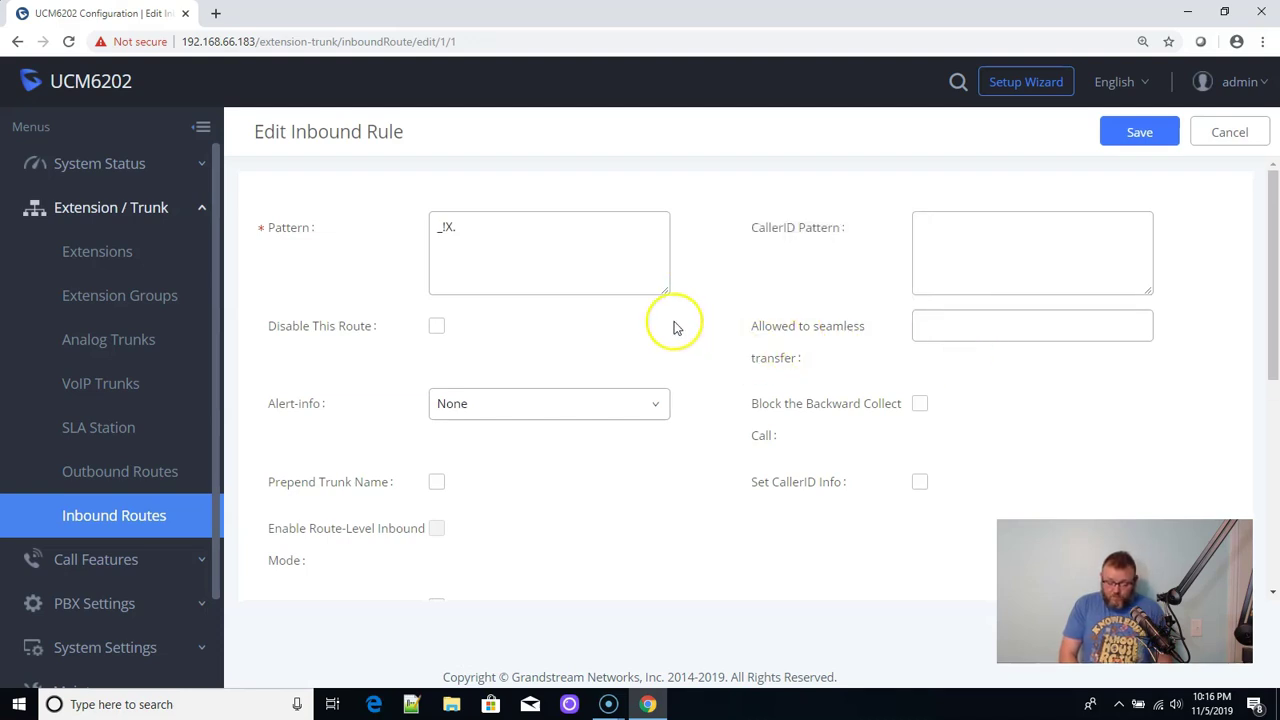
{"action": "scroll", "coordinate": [674, 328], "scroll_direction": "down", "scroll_amount": 2}
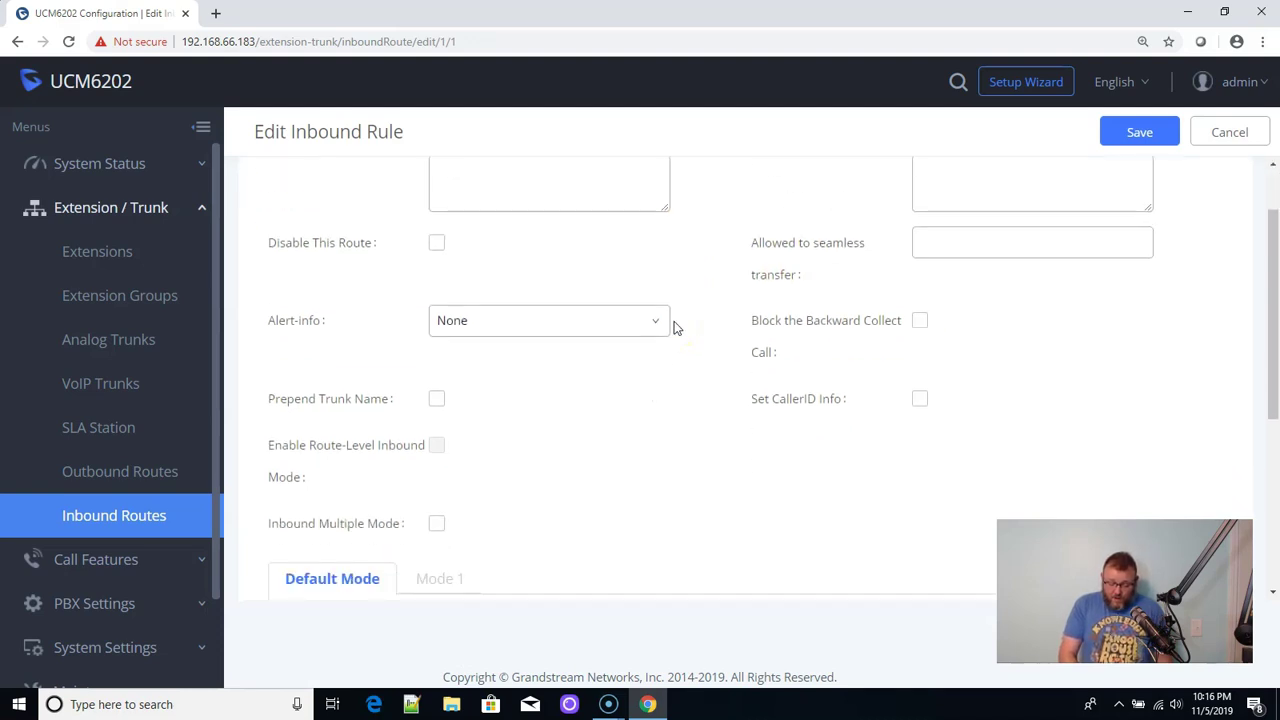
{"action": "scroll", "coordinate": [674, 328], "scroll_direction": "down", "scroll_amount": 1}
{"action": "scroll", "coordinate": [674, 328], "scroll_direction": "up", "scroll_amount": 2}
{"action": "scroll", "coordinate": [674, 328], "scroll_direction": "down", "scroll_amount": 4}
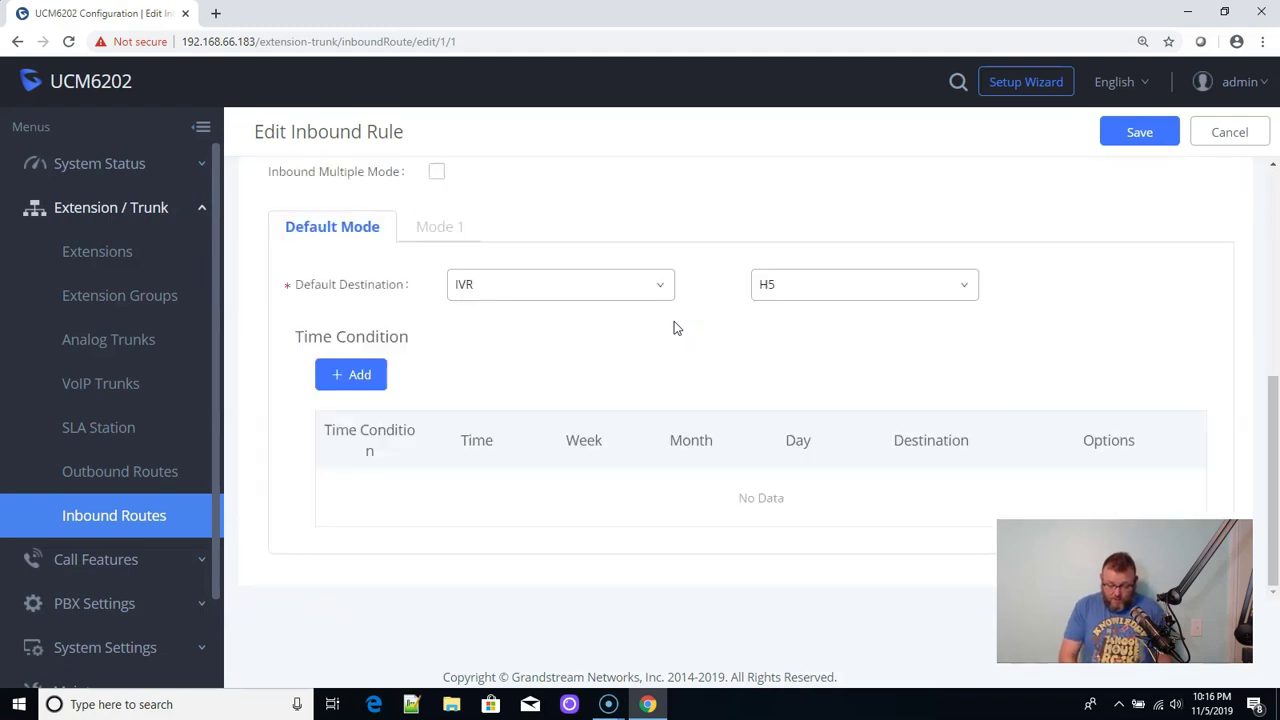
{"action": "scroll", "coordinate": [671, 329], "scroll_direction": "up", "scroll_amount": 1}
{"action": "mouse_move", "coordinate": [360, 208]}
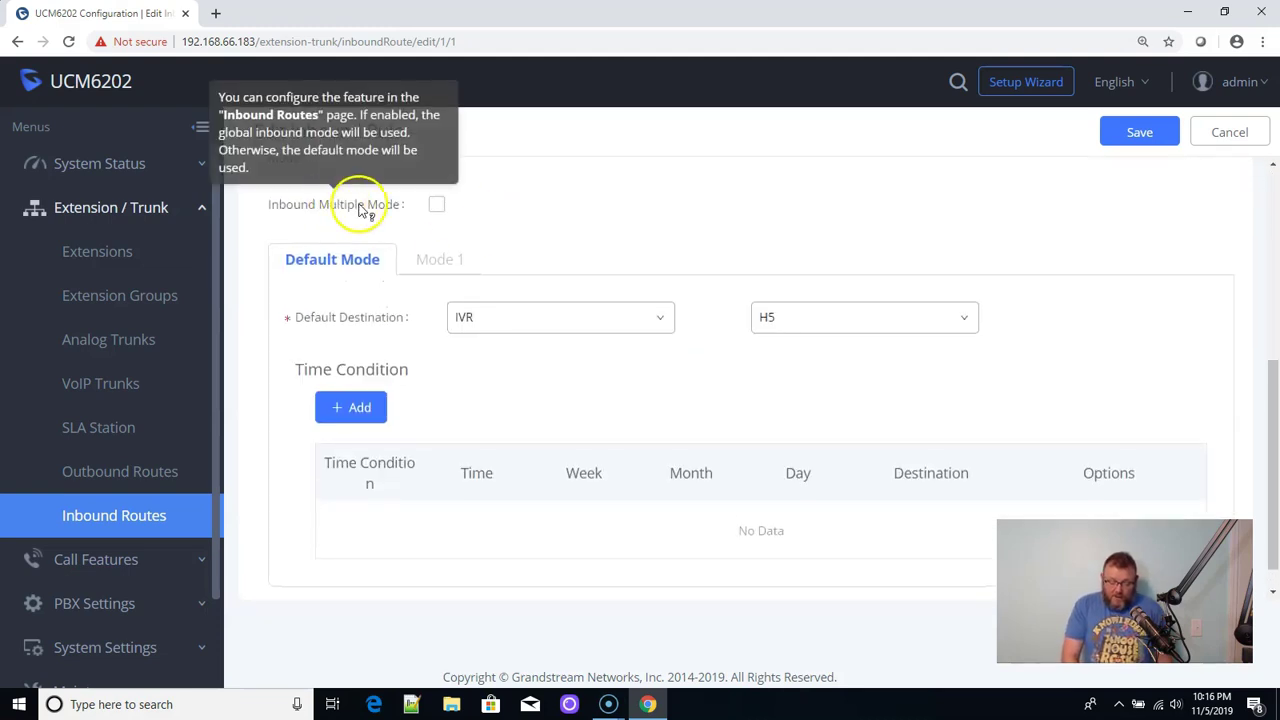
{"action": "left_click", "coordinate": [443, 212]}
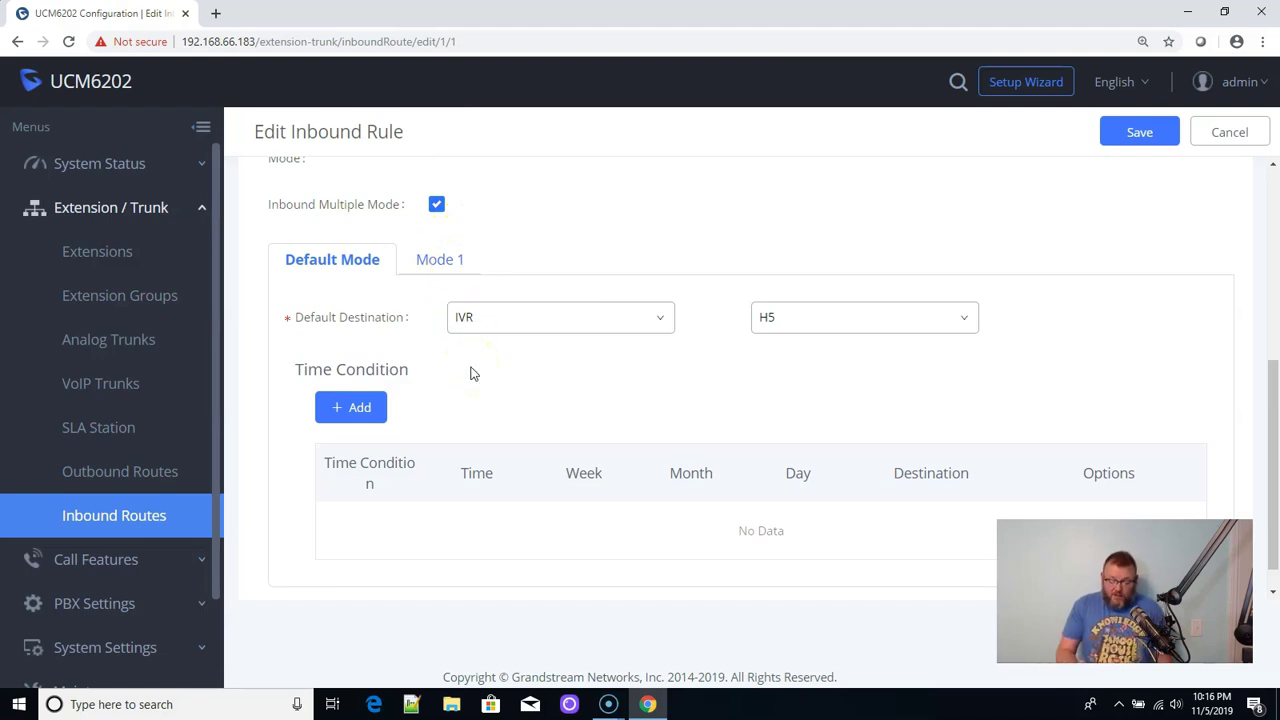
Set Mode 1's default destination to Voicemail and save the inbound rule.
{"action": "left_click", "coordinate": [445, 260]}
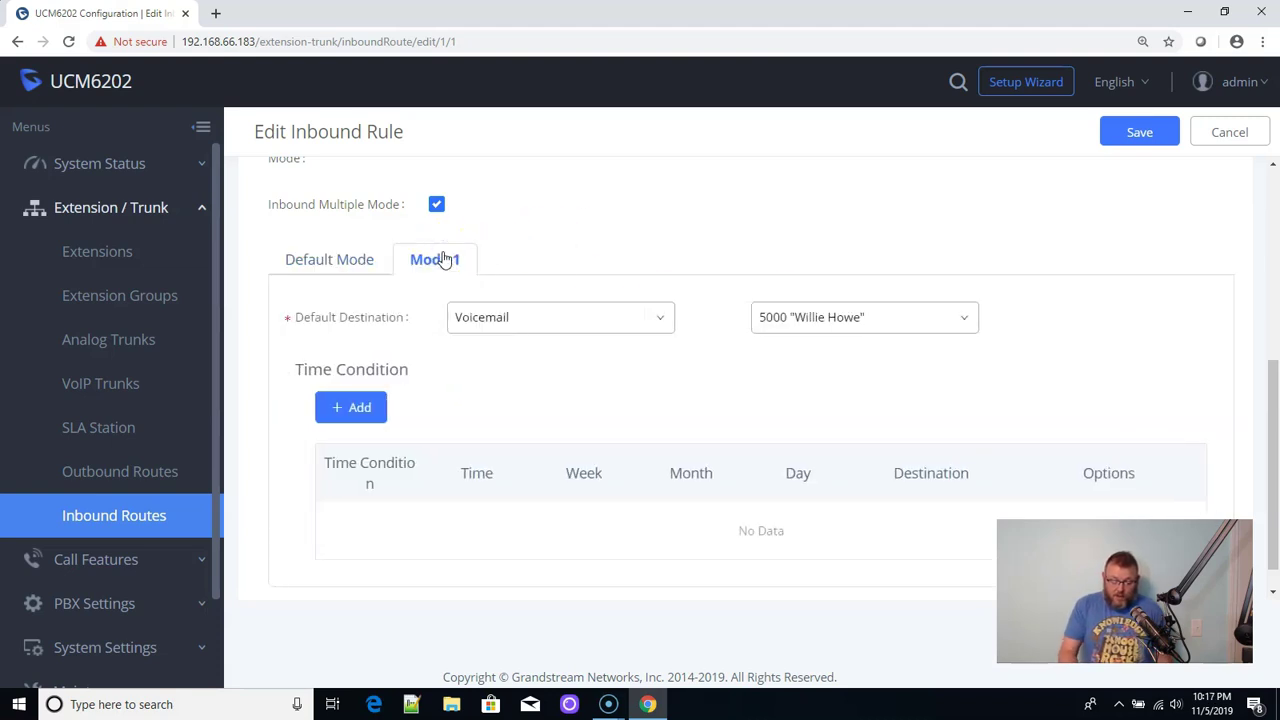
{"action": "left_click", "coordinate": [563, 326]}
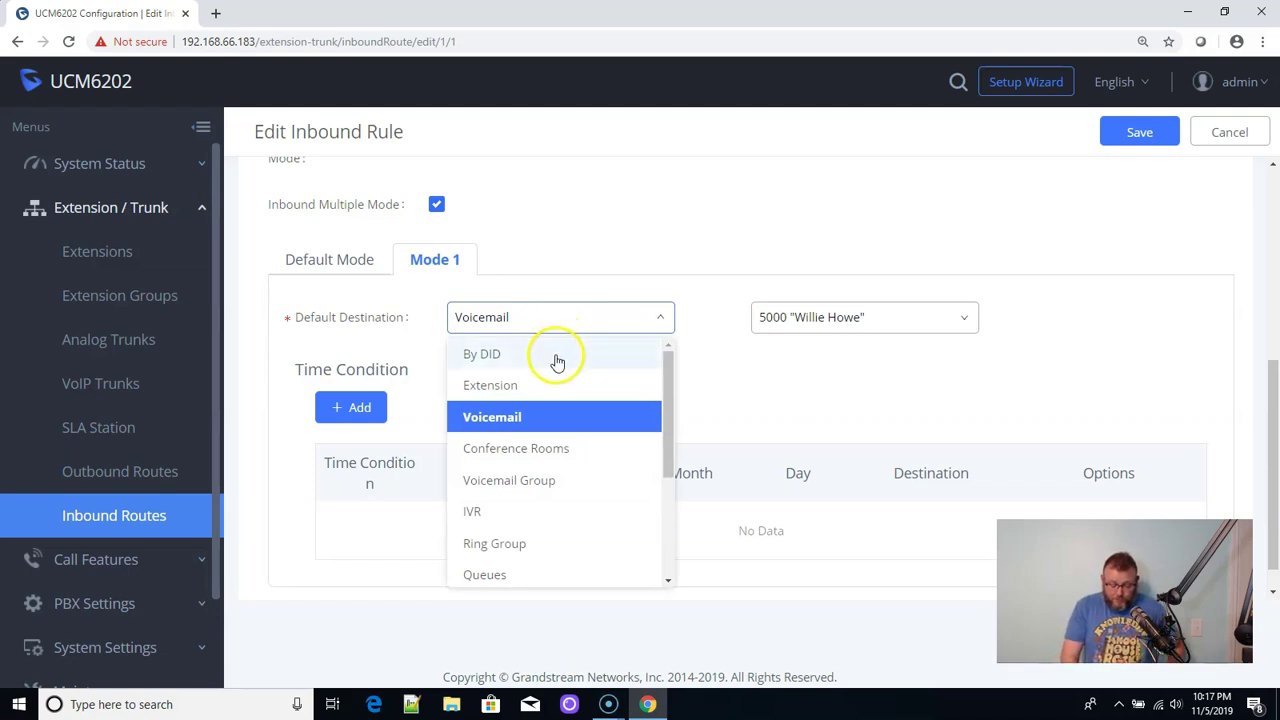
{"action": "left_click", "coordinate": [535, 415]}
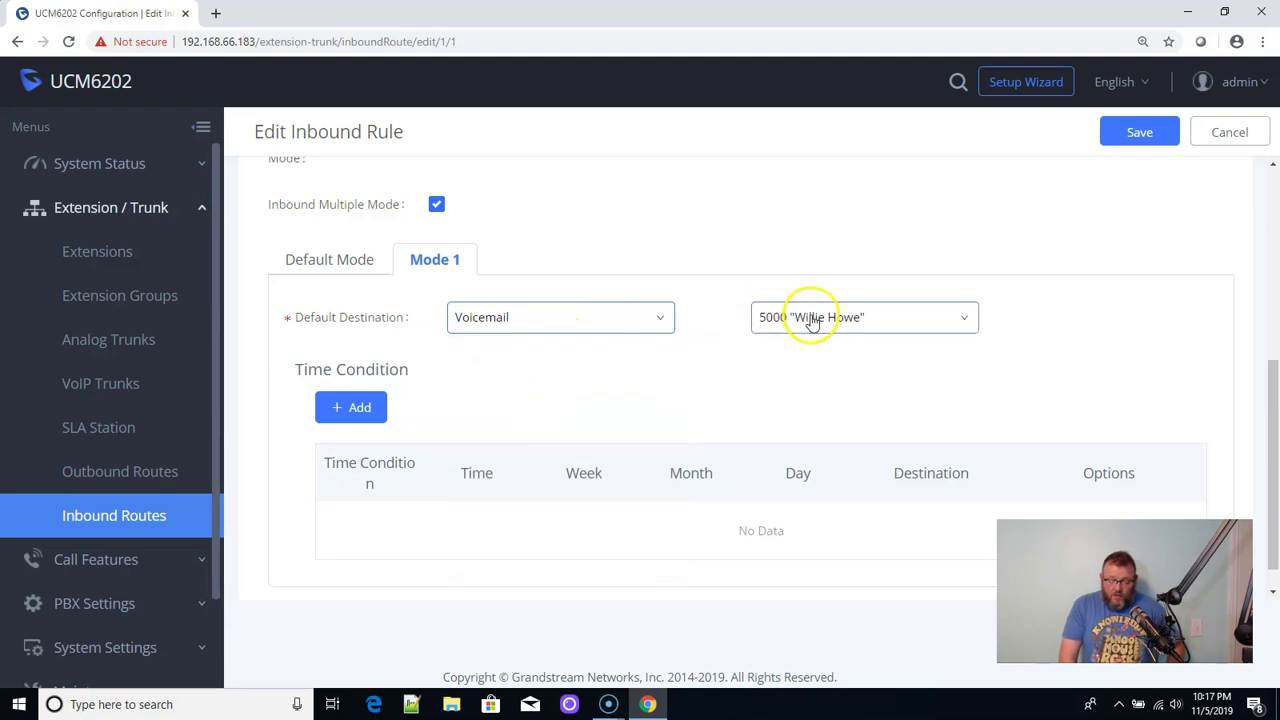
{"action": "left_click", "coordinate": [1120, 137]}
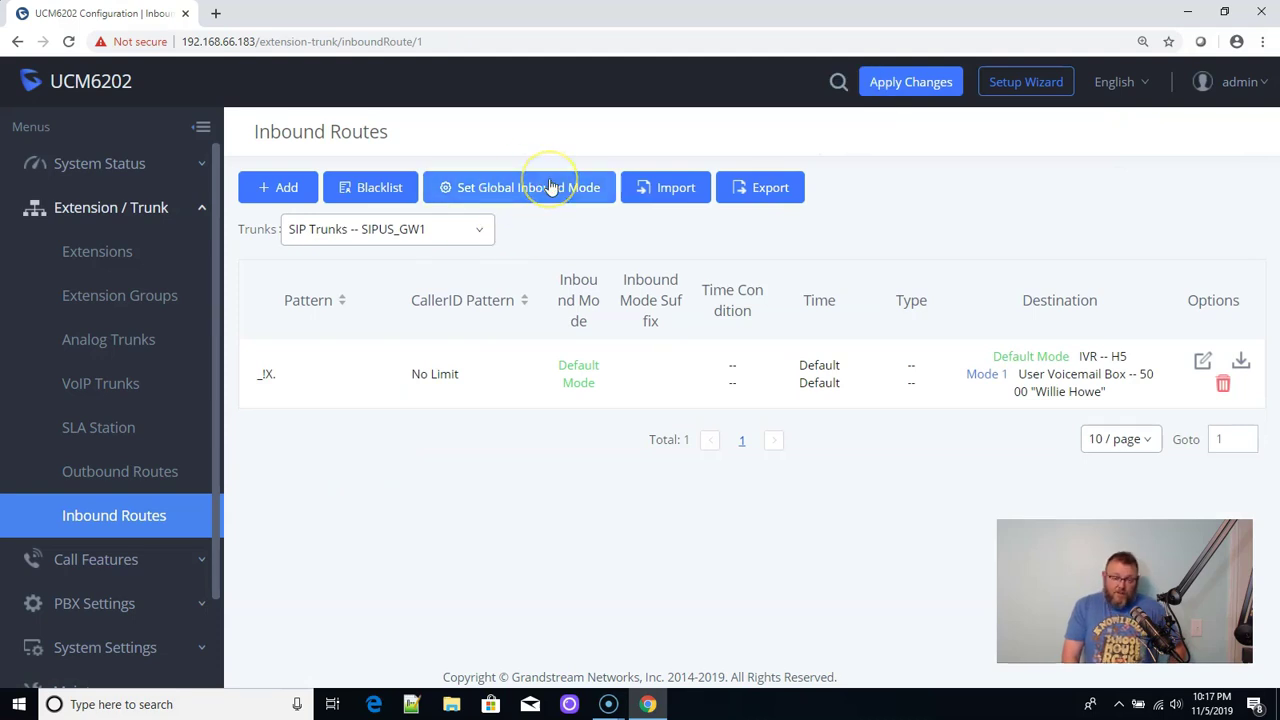
Enable Inbound Multiple Mode globally with Default Mode as the inbound mode, save it and apply the changes.
{"action": "left_click", "coordinate": [549, 191]}
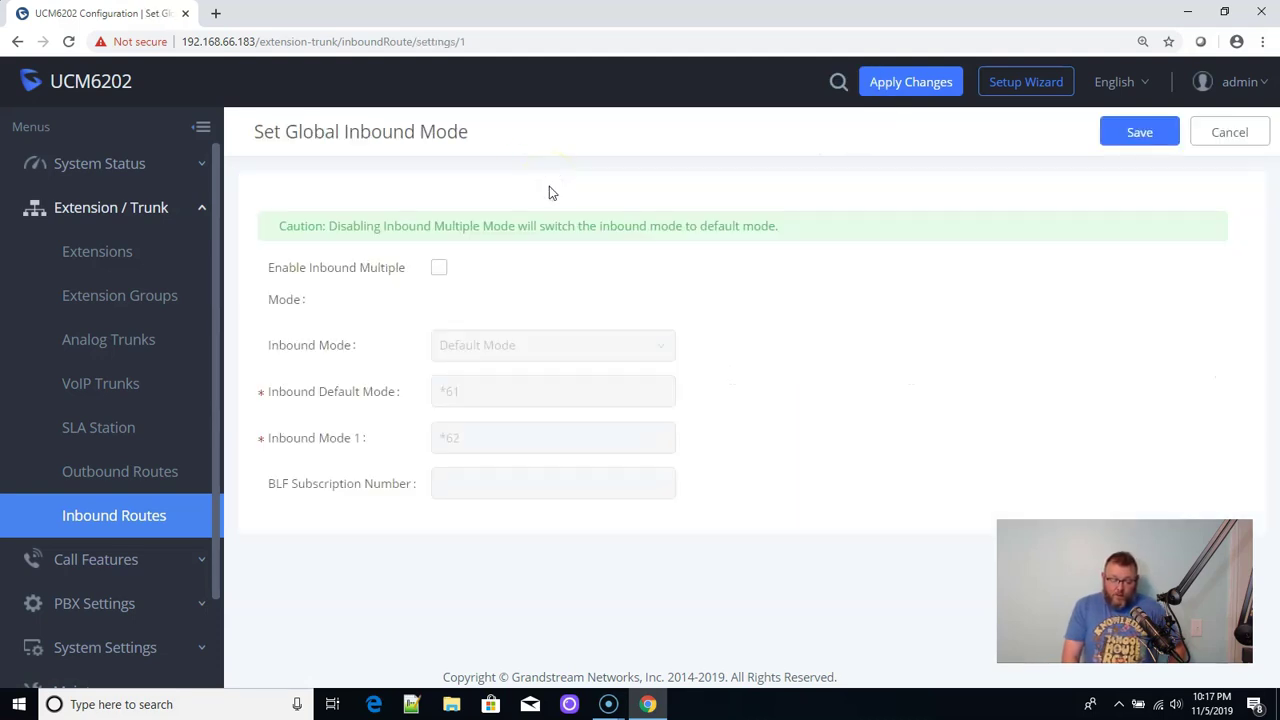
{"action": "left_click", "coordinate": [440, 274]}
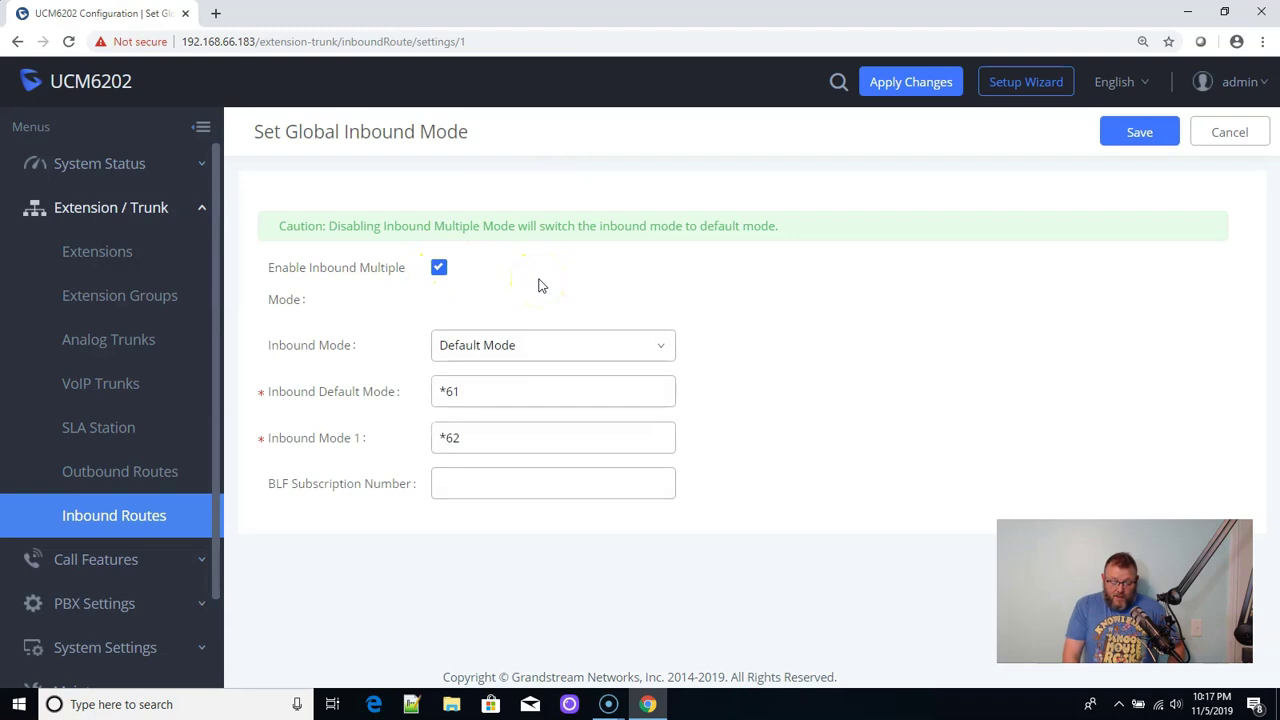
{"action": "left_click", "coordinate": [595, 350]}
{"action": "left_click", "coordinate": [564, 382]}
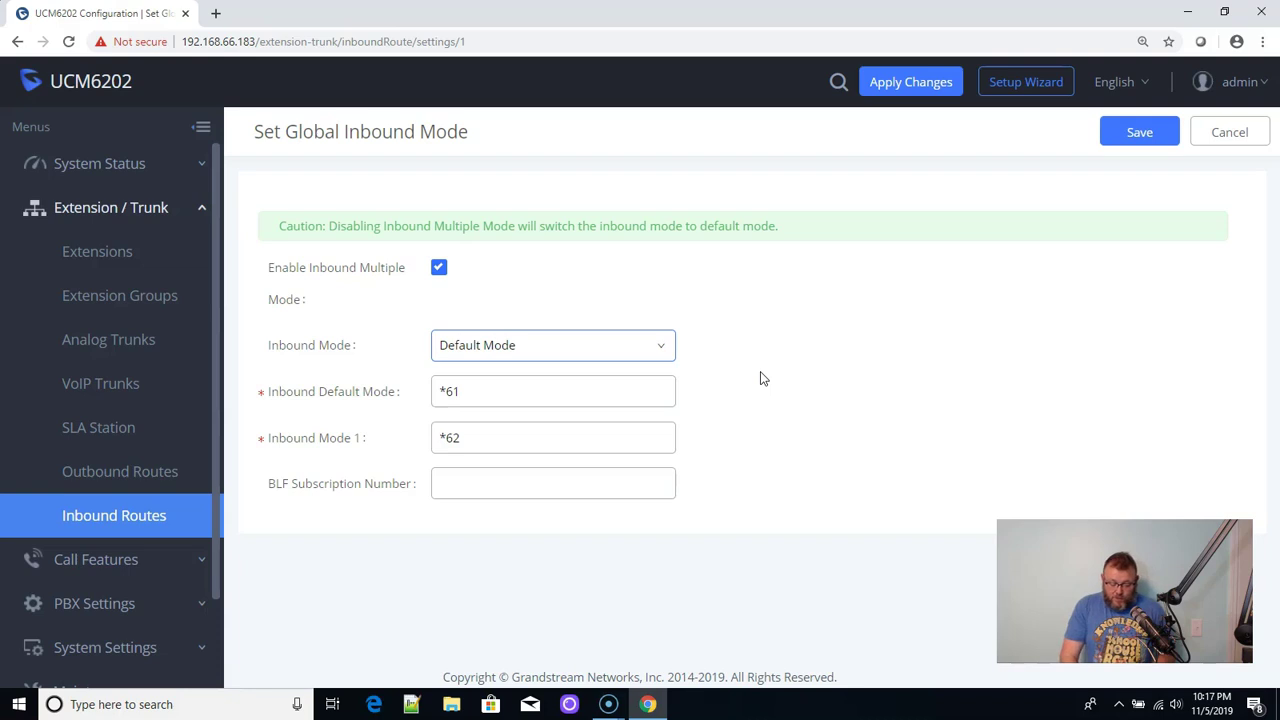
{"action": "left_click", "coordinate": [1131, 144]}
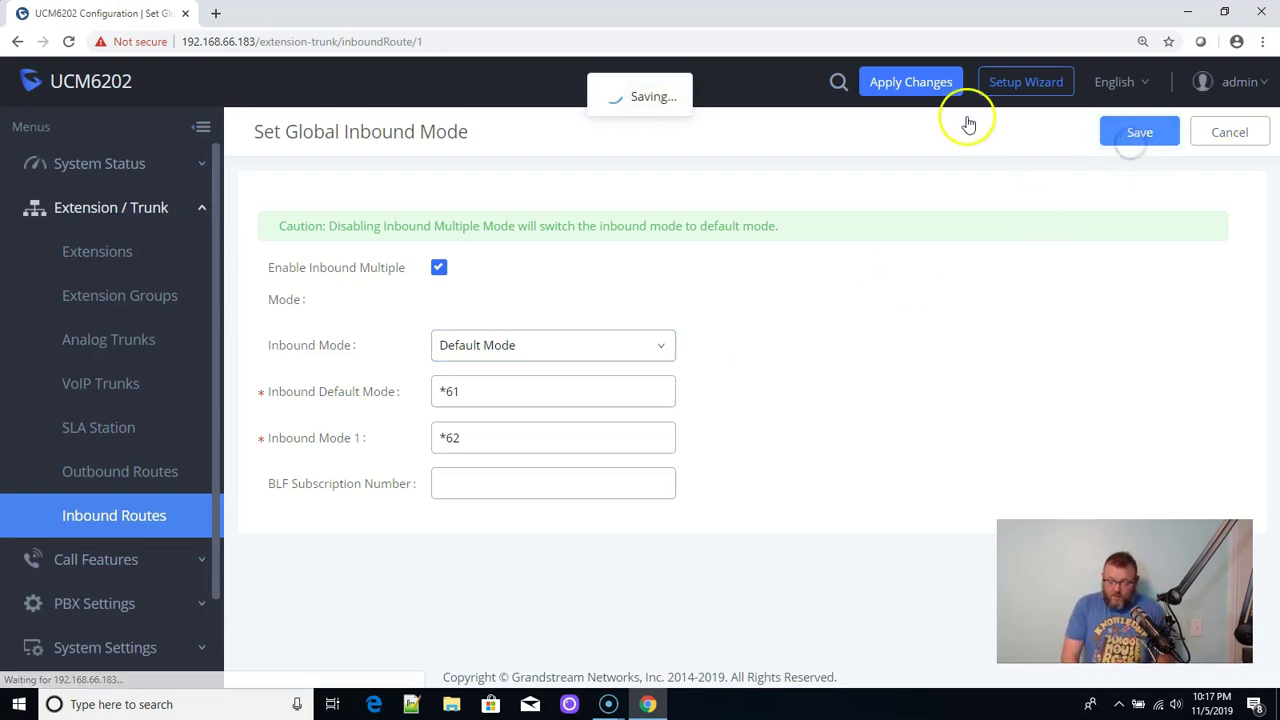
{"action": "left_click", "coordinate": [929, 87]}
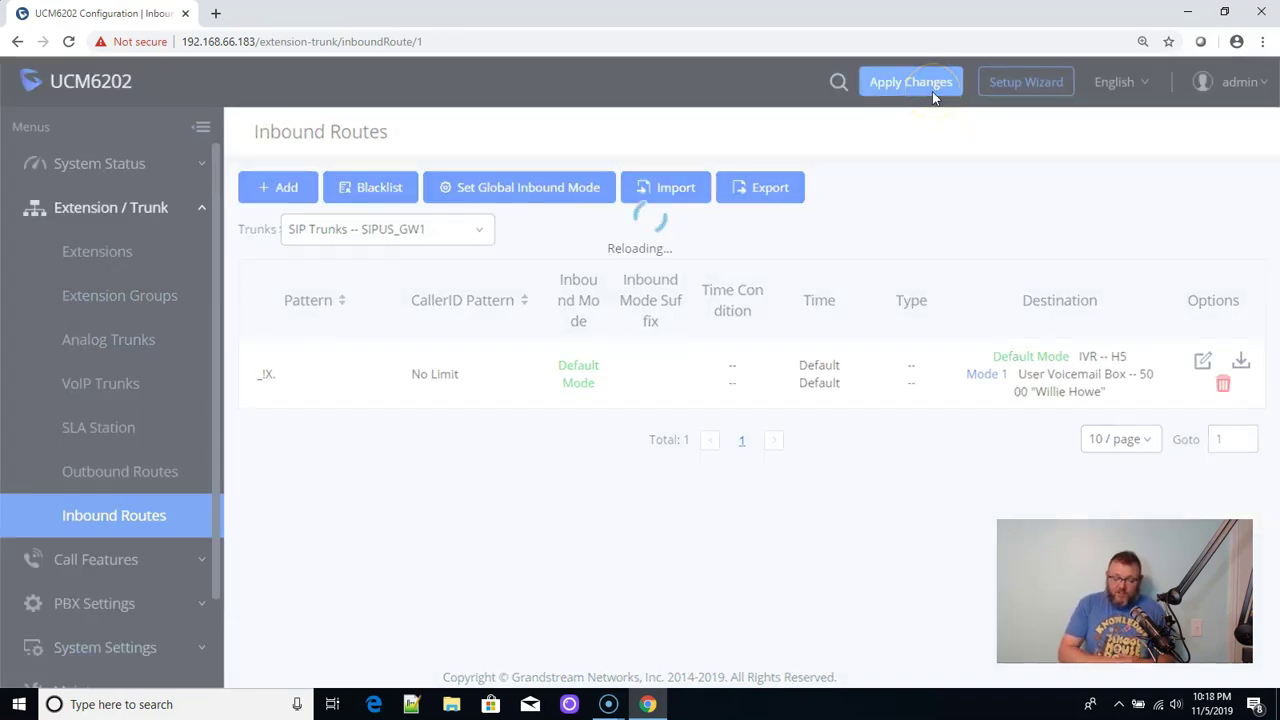
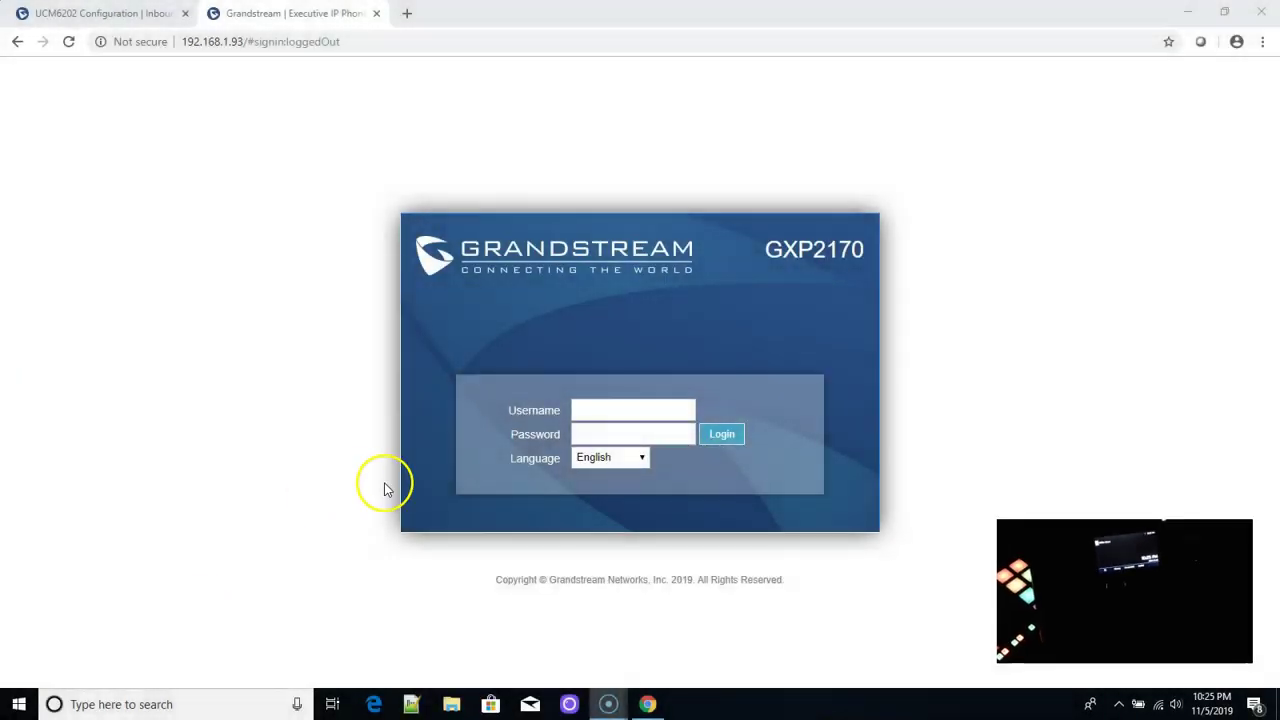
Log in to the GXP2170 phone as admin with the account password and open its Virtual Multi-Purpose Keys list.
{"action": "left_click", "coordinate": [624, 408]}
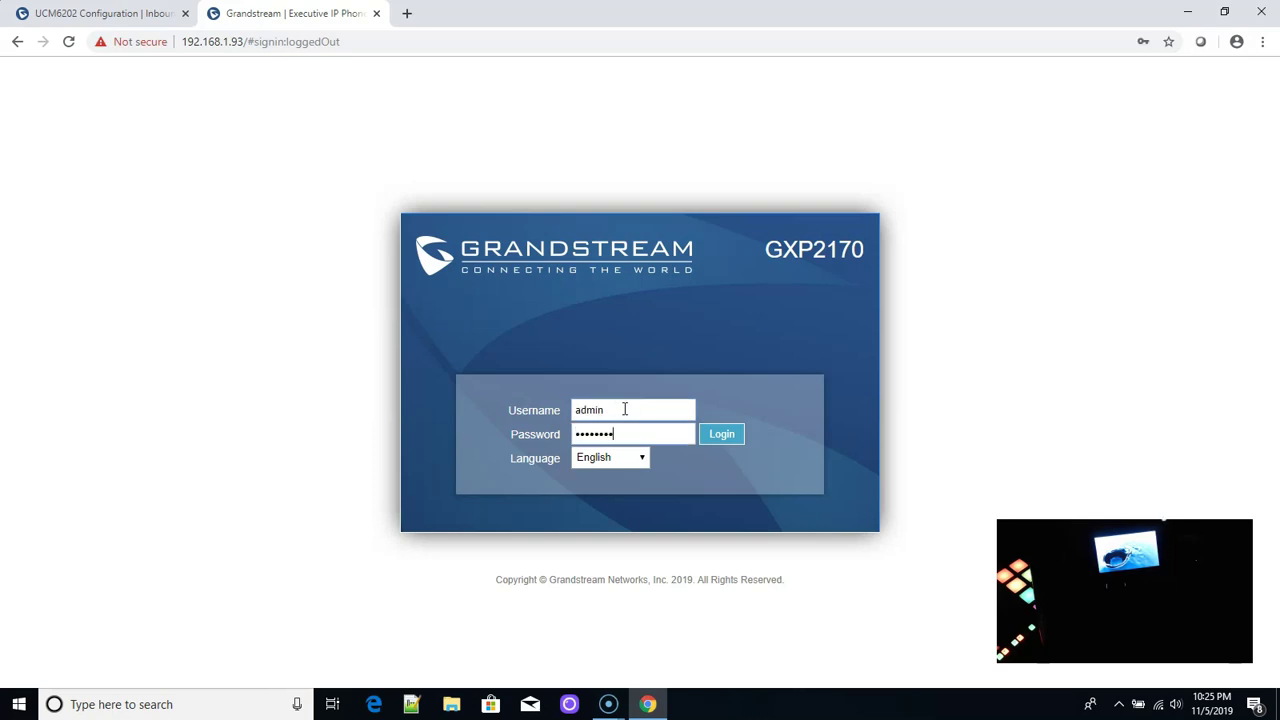
{"action": "key", "text": "Return"}
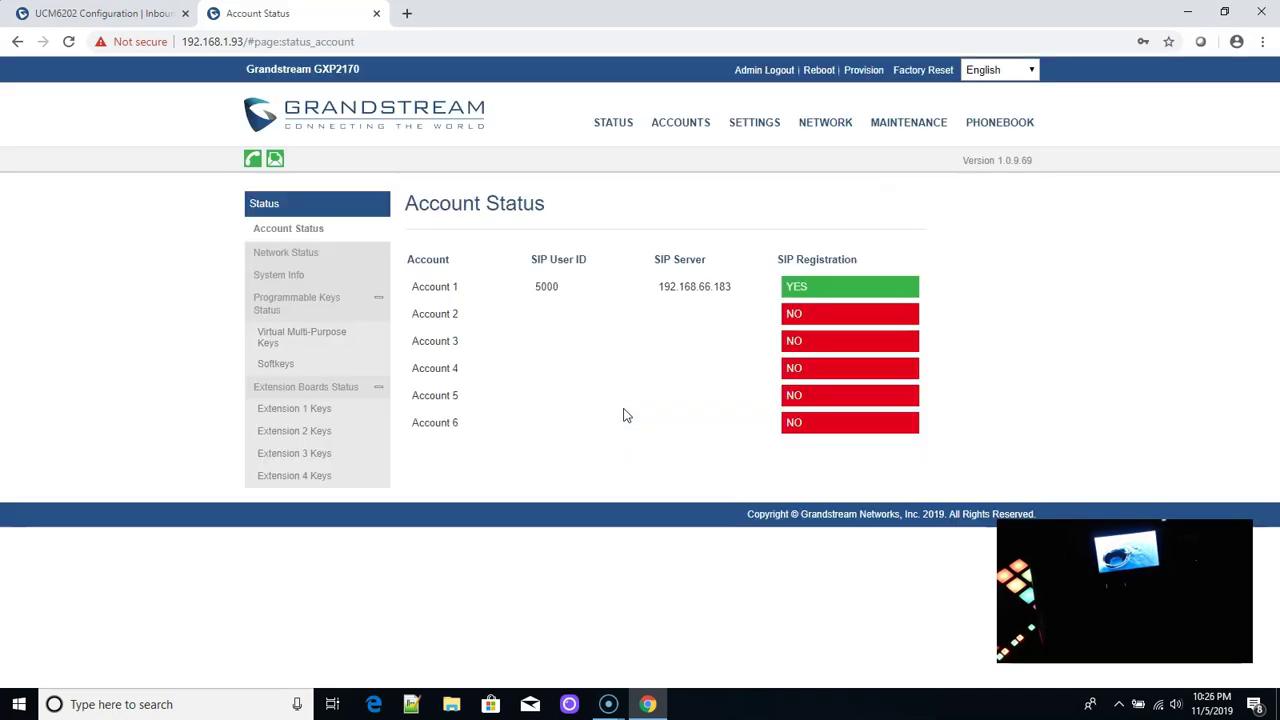
{"action": "left_click", "coordinate": [772, 126]}
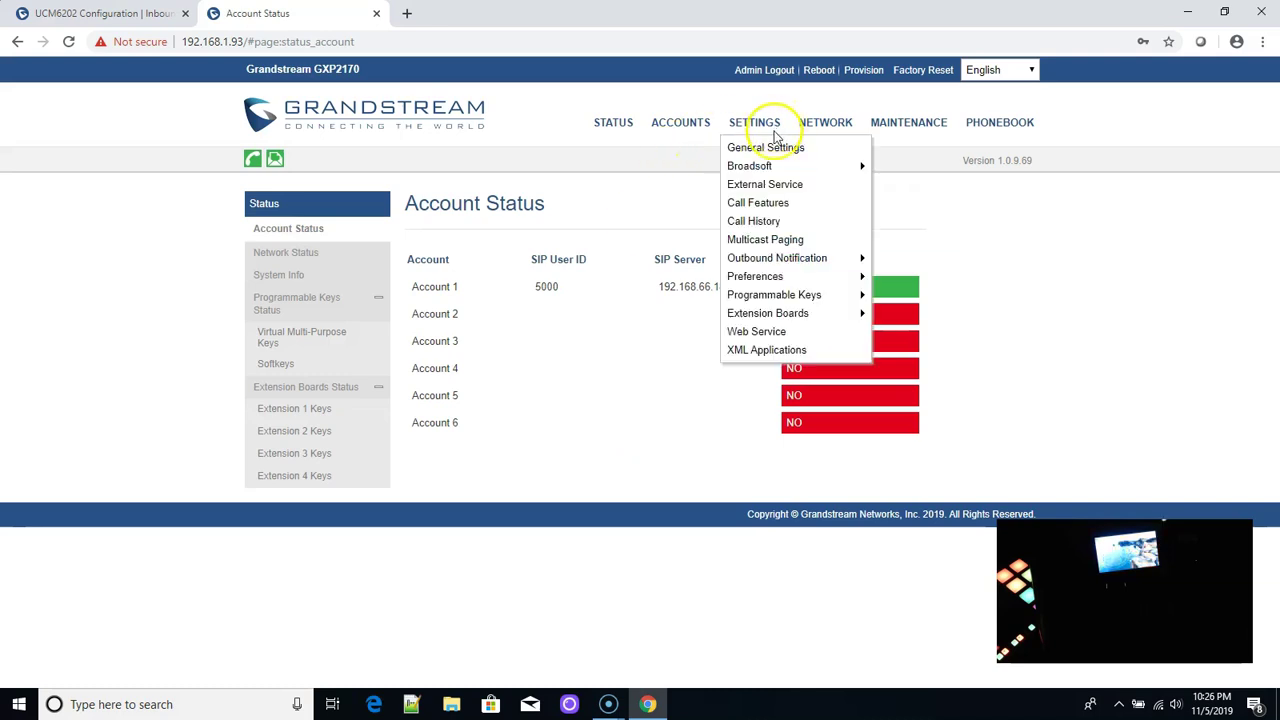
{"action": "mouse_move", "coordinate": [787, 300]}
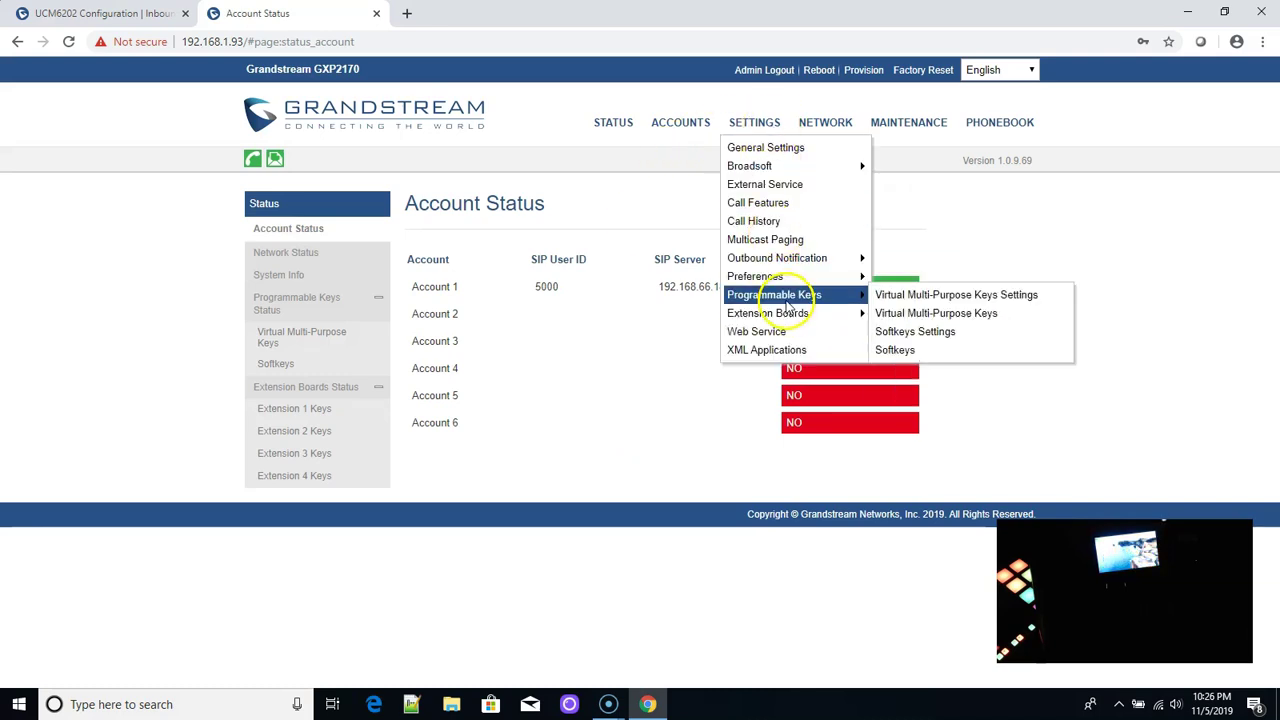
{"action": "left_click", "coordinate": [898, 315]}
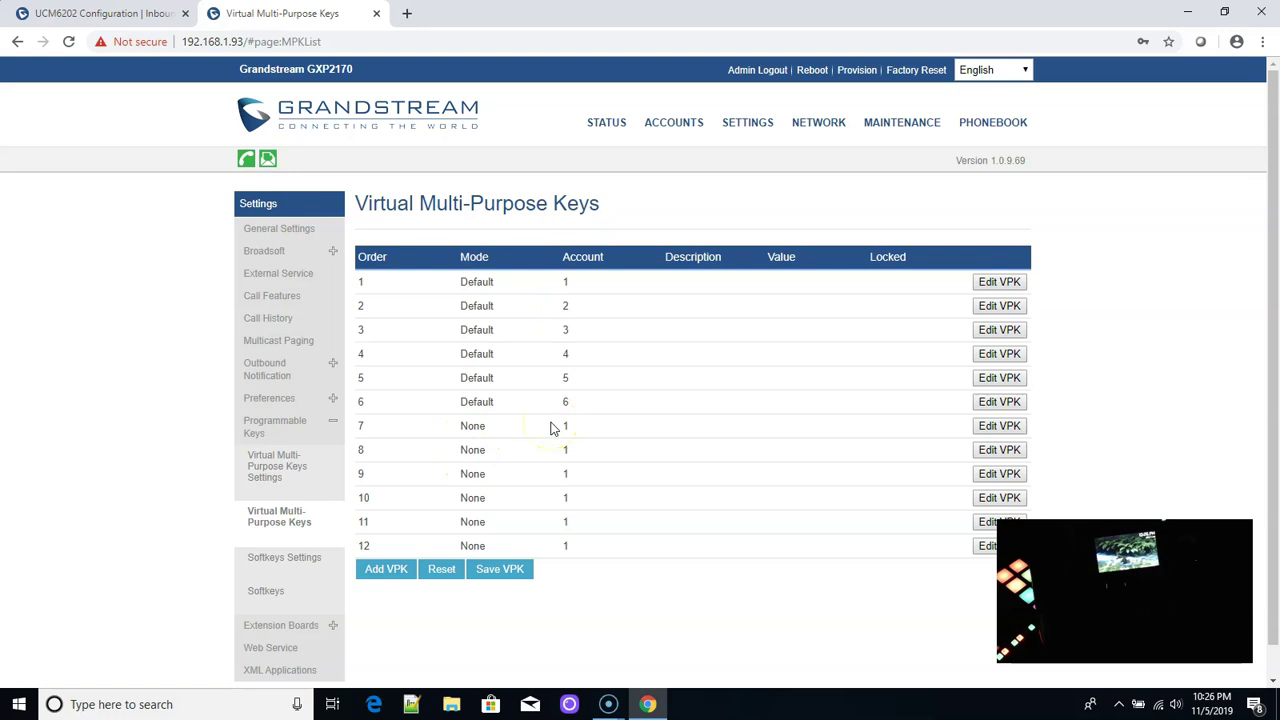
Edit virtual key 7, setting its mode to Speed Dial and its description to Away.
{"action": "left_click", "coordinate": [988, 430]}
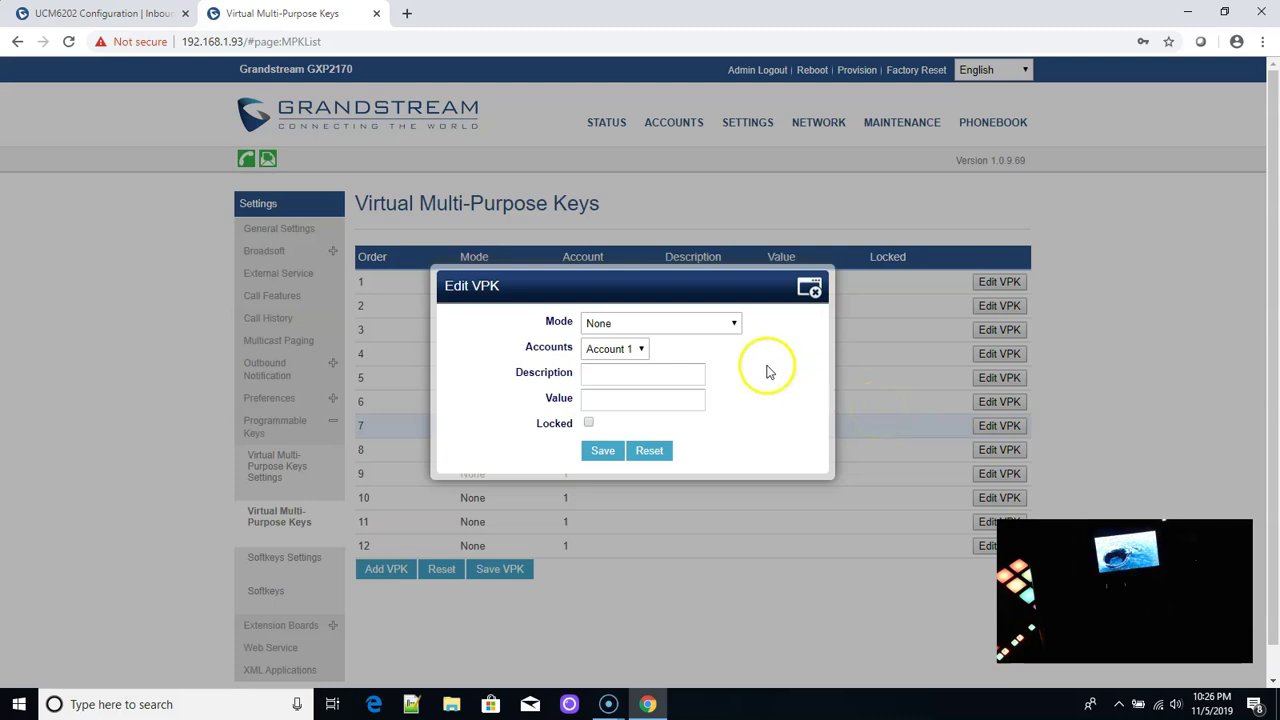
{"action": "left_click", "coordinate": [666, 324]}
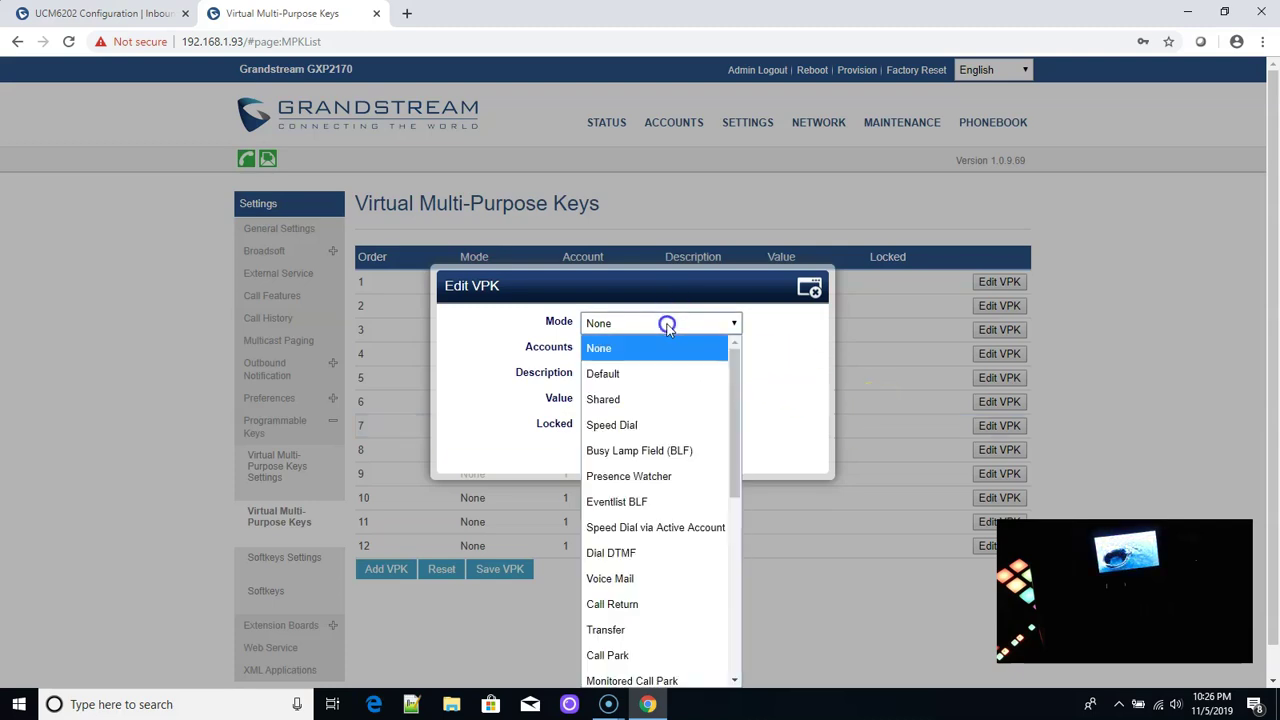
{"action": "left_click", "coordinate": [648, 424]}
{"action": "left_click", "coordinate": [627, 371]}
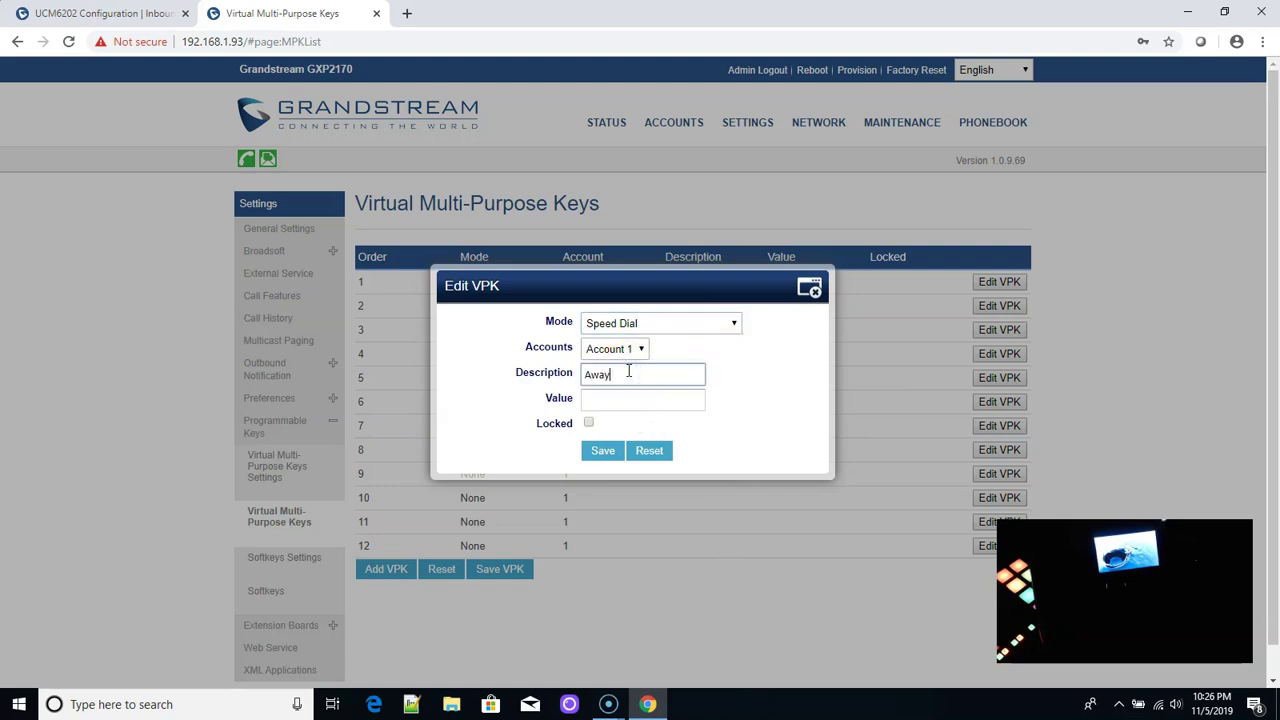
Check the Inbound Mode 1 code in the UCM6202's global inbound mode settings, enter *62 as key 7's value and save the key.
{"action": "left_click", "coordinate": [620, 397]}
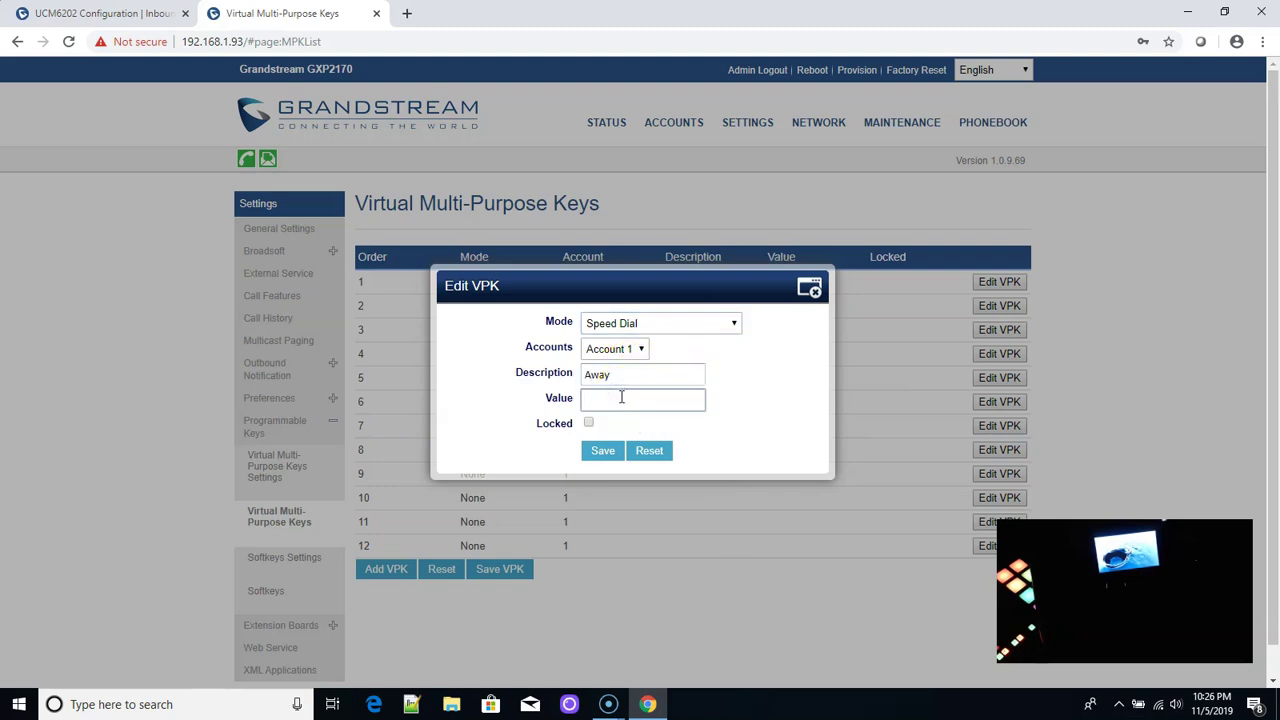
{"action": "type", "text": "*7"}
{"action": "key", "text": "BackSpace"}
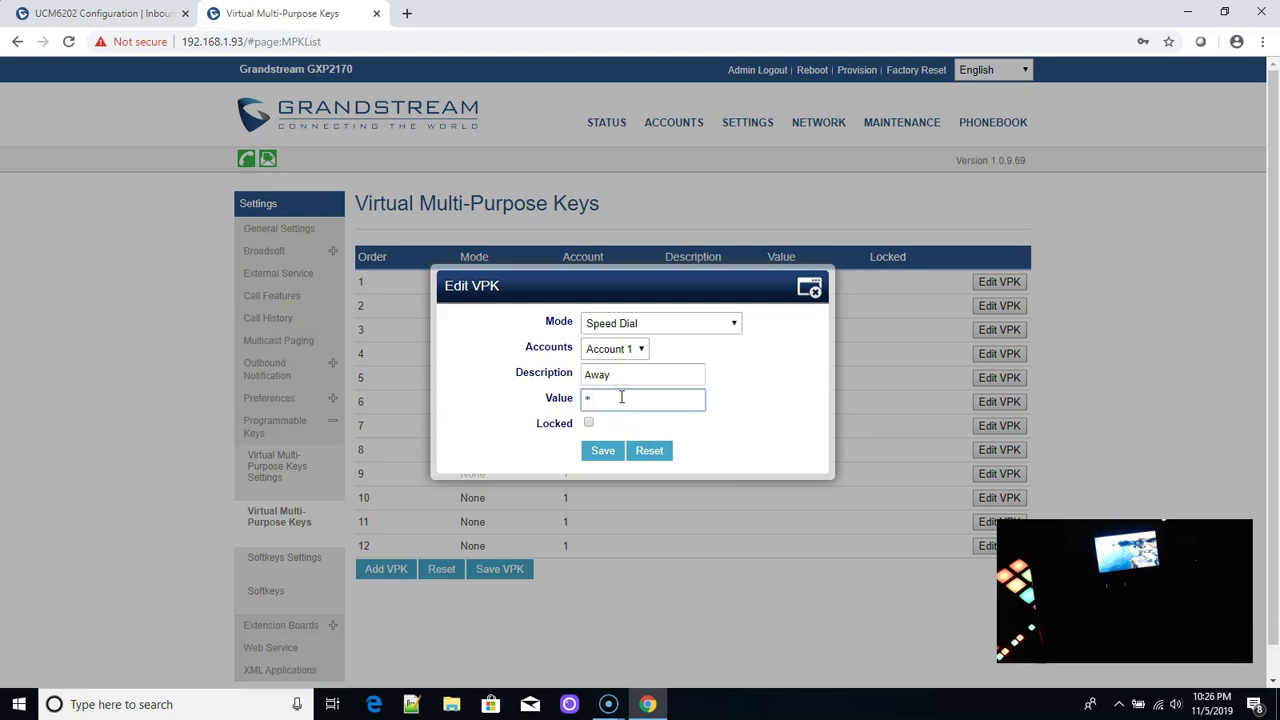
{"action": "type", "text": "6"}
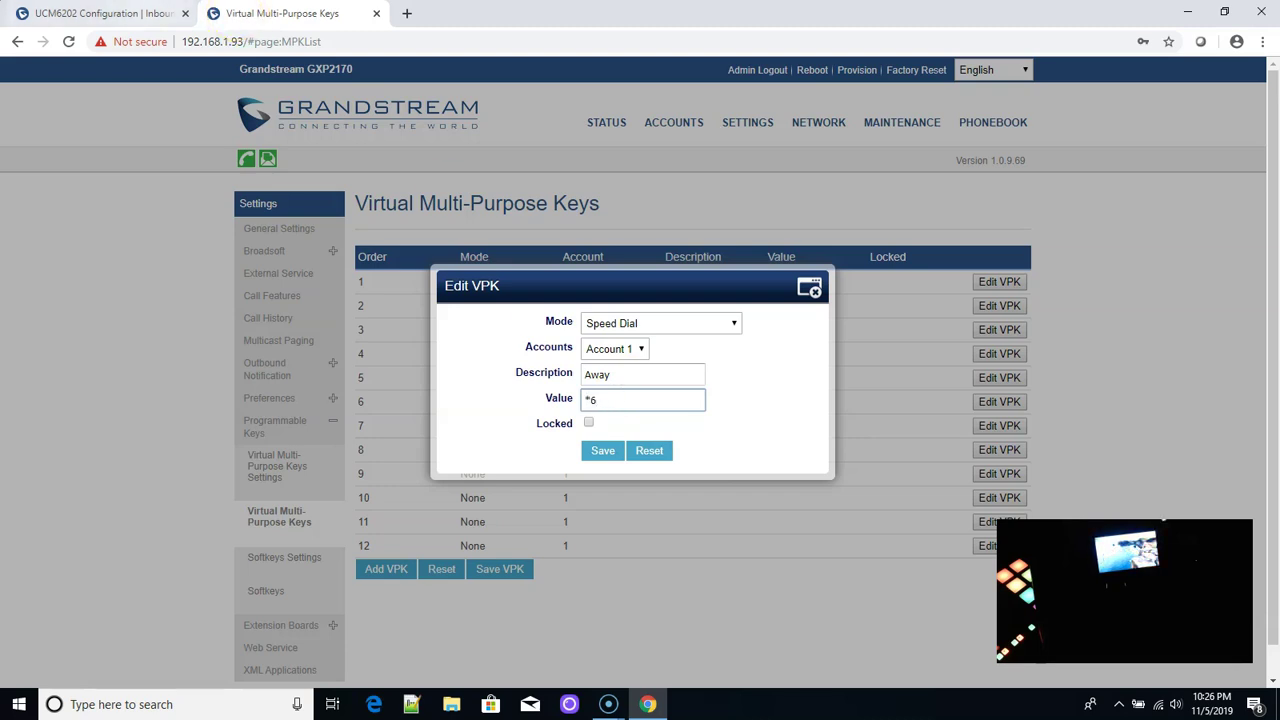
{"action": "left_click", "coordinate": [120, 13]}
{"action": "left_click", "coordinate": [561, 189]}
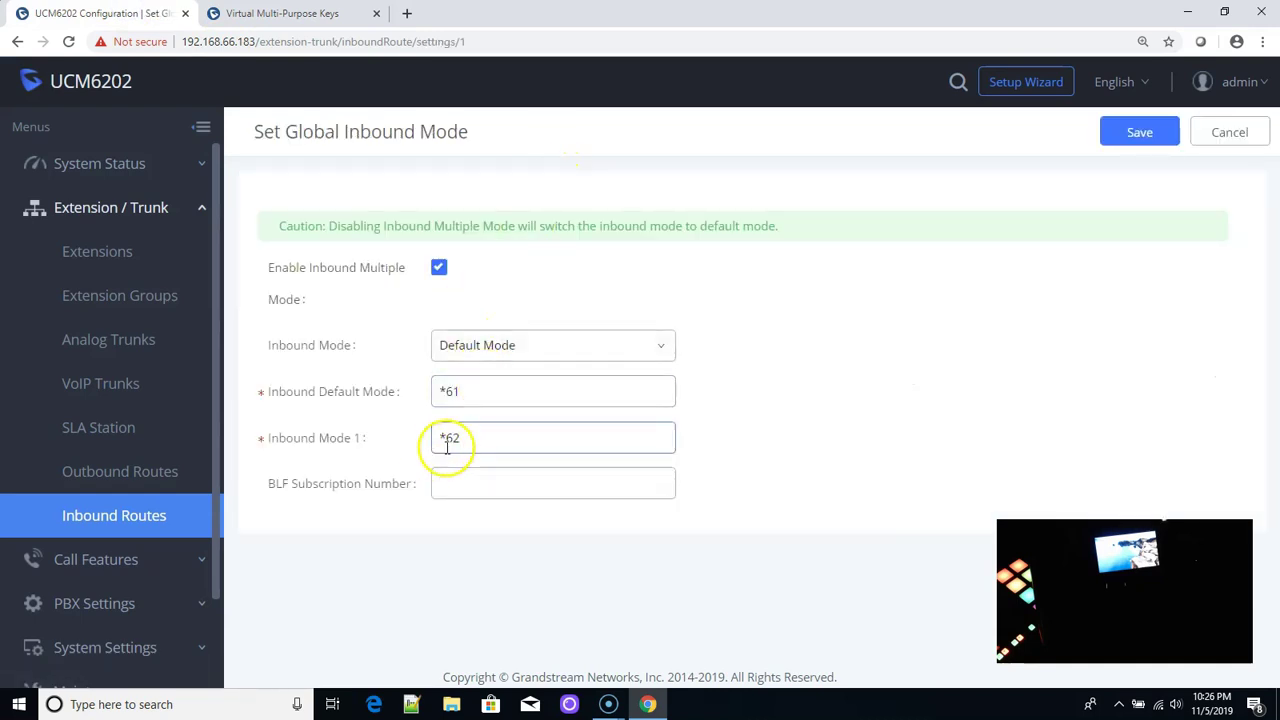
{"action": "left_click", "coordinate": [283, 13]}
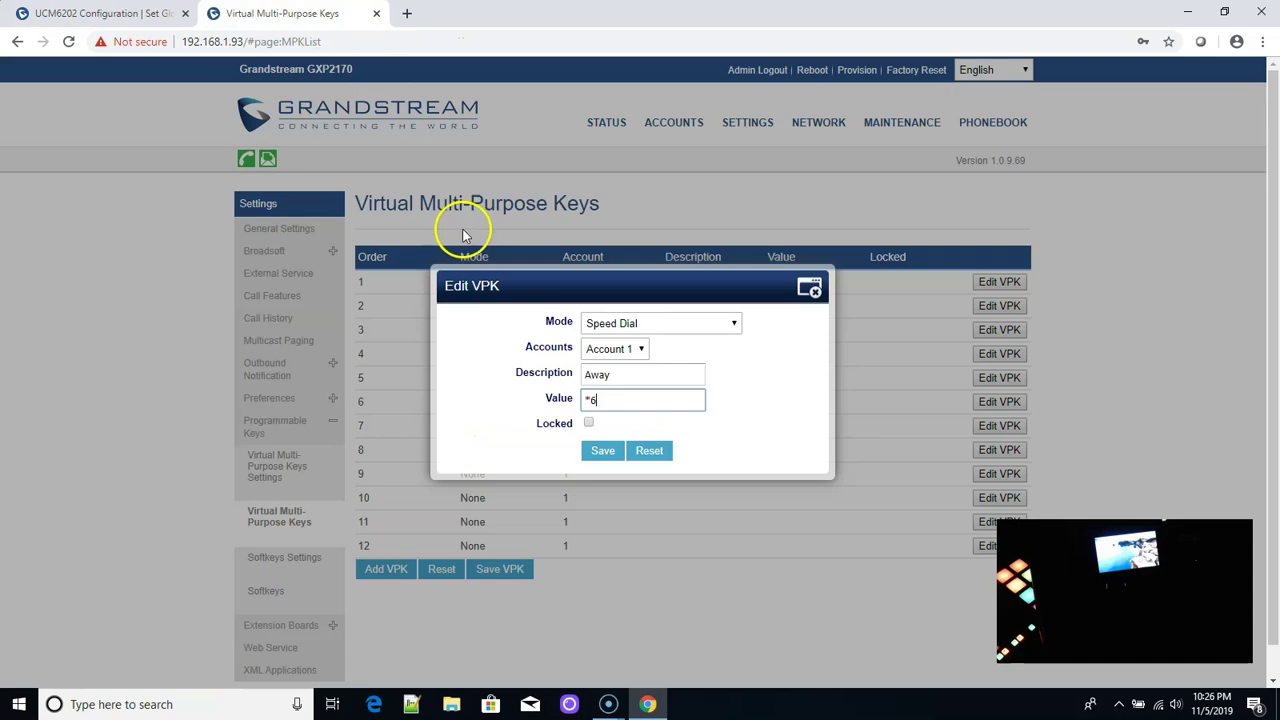
{"action": "type", "text": "2"}
{"action": "left_click", "coordinate": [606, 451]}
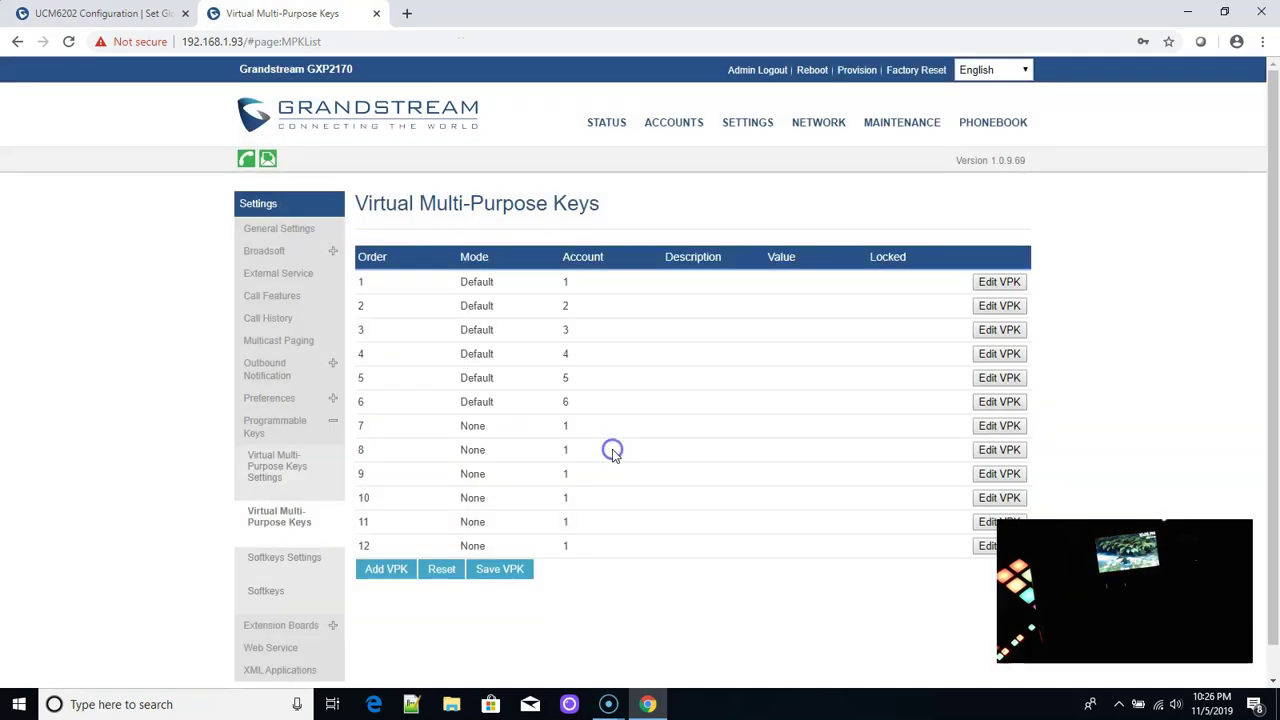
Set virtual key 8 to Speed Dial on Account 1 with description In and value *61, and save all the virtual keys.
{"action": "left_click", "coordinate": [990, 452]}
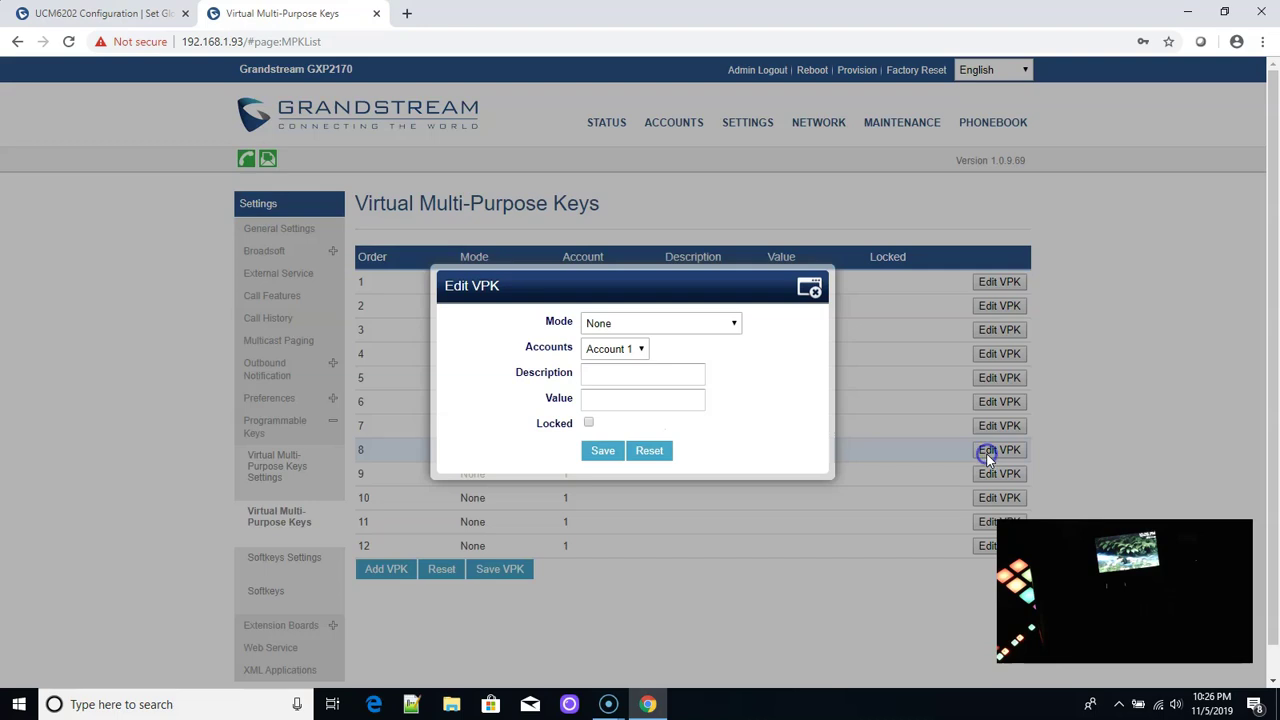
{"action": "left_click", "coordinate": [641, 325]}
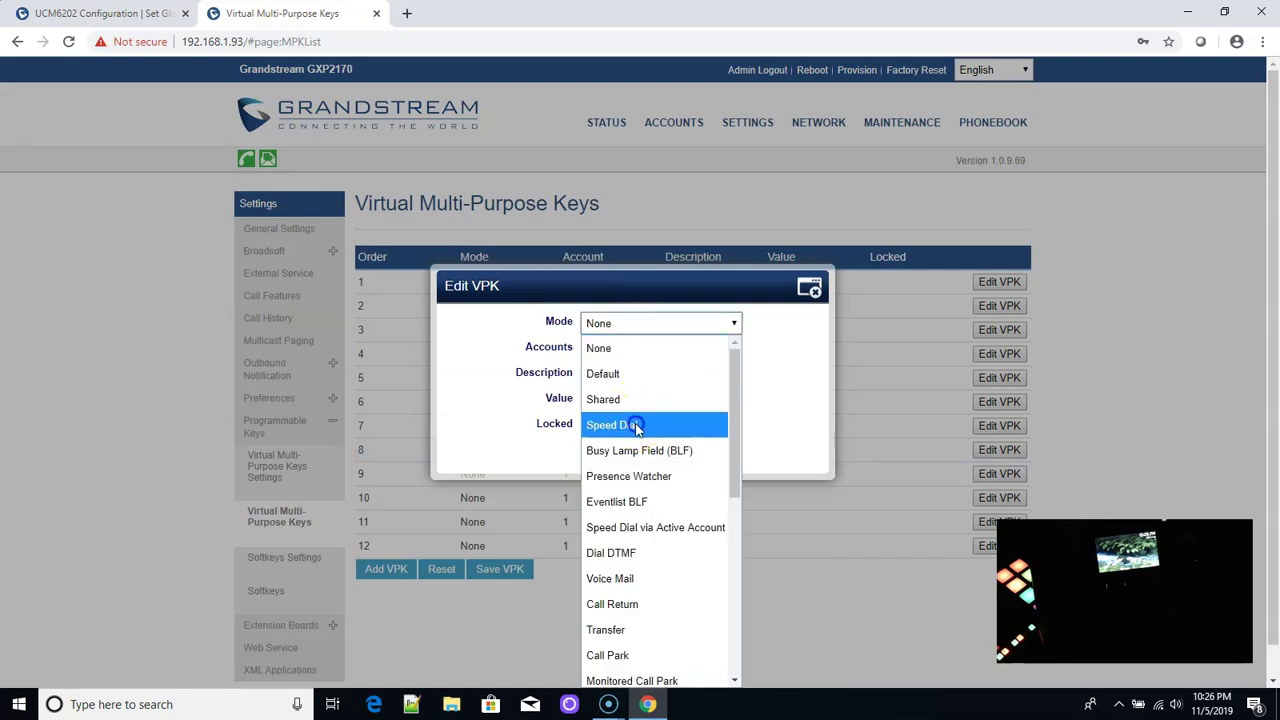
{"action": "left_click", "coordinate": [640, 425]}
{"action": "left_click", "coordinate": [640, 349]}
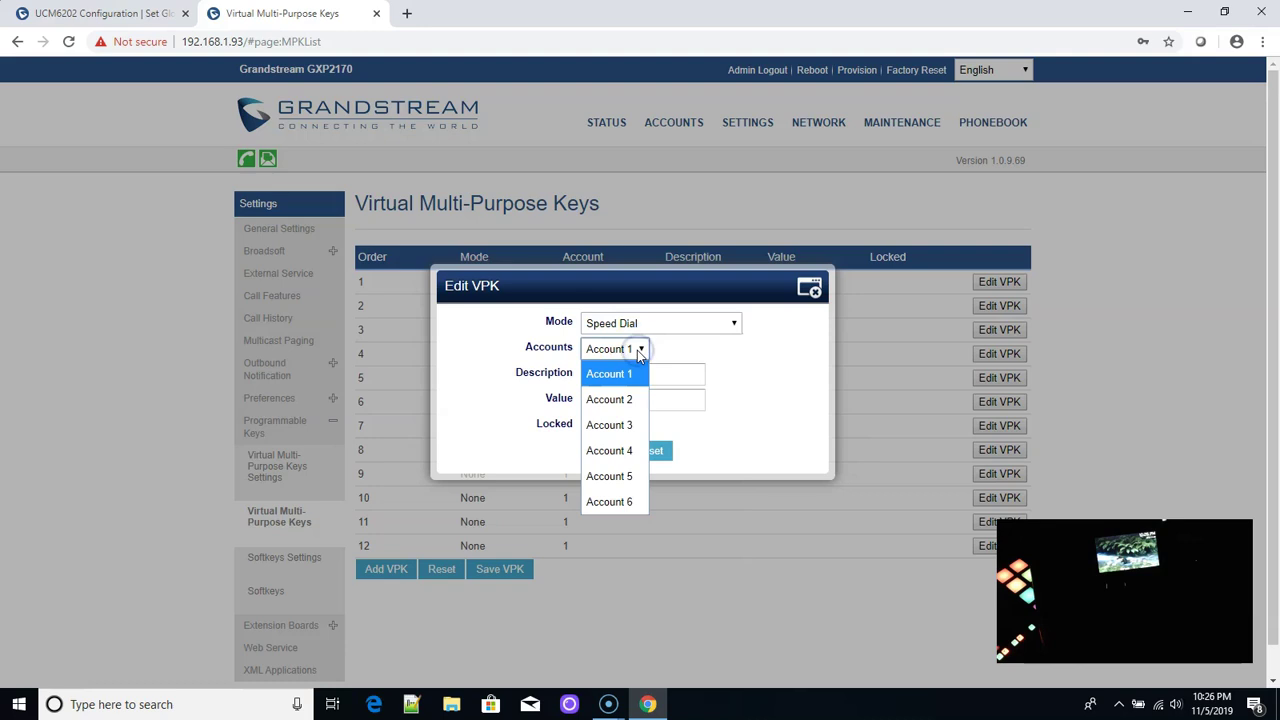
{"action": "left_click", "coordinate": [627, 368]}
{"action": "left_click", "coordinate": [622, 372]}
{"action": "type", "text": "In"}
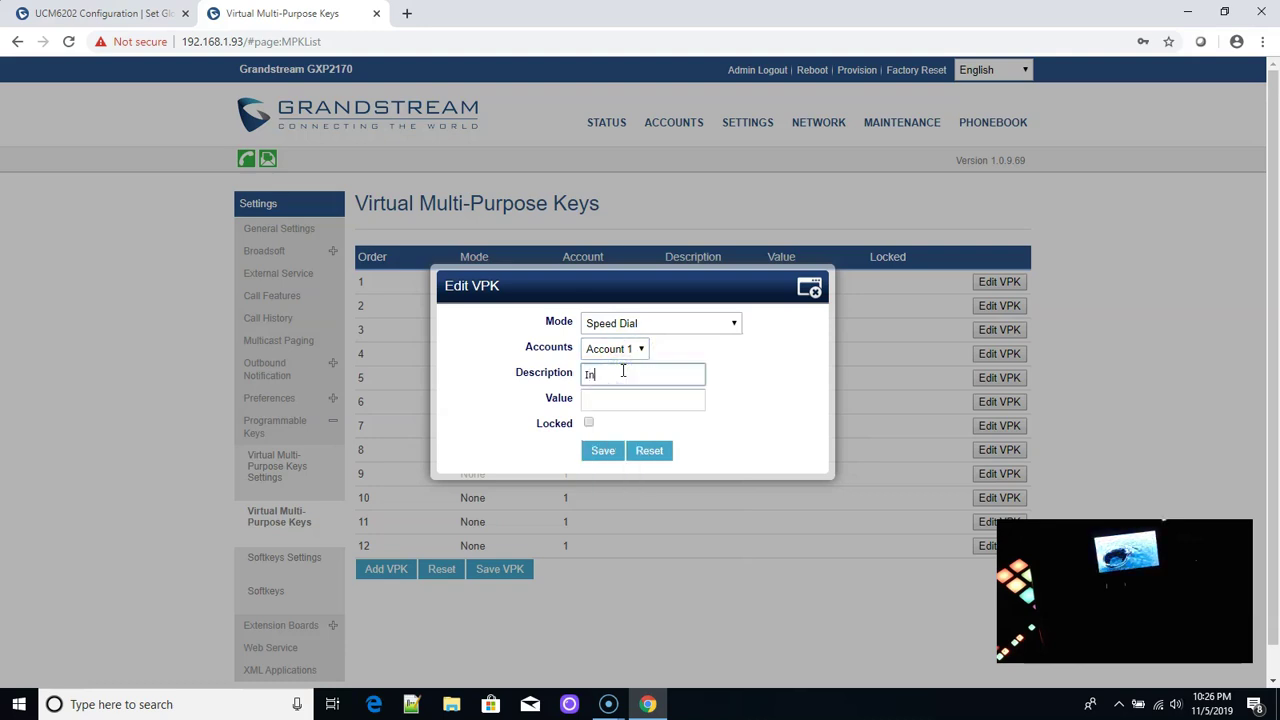
{"action": "key", "text": "Tab"}
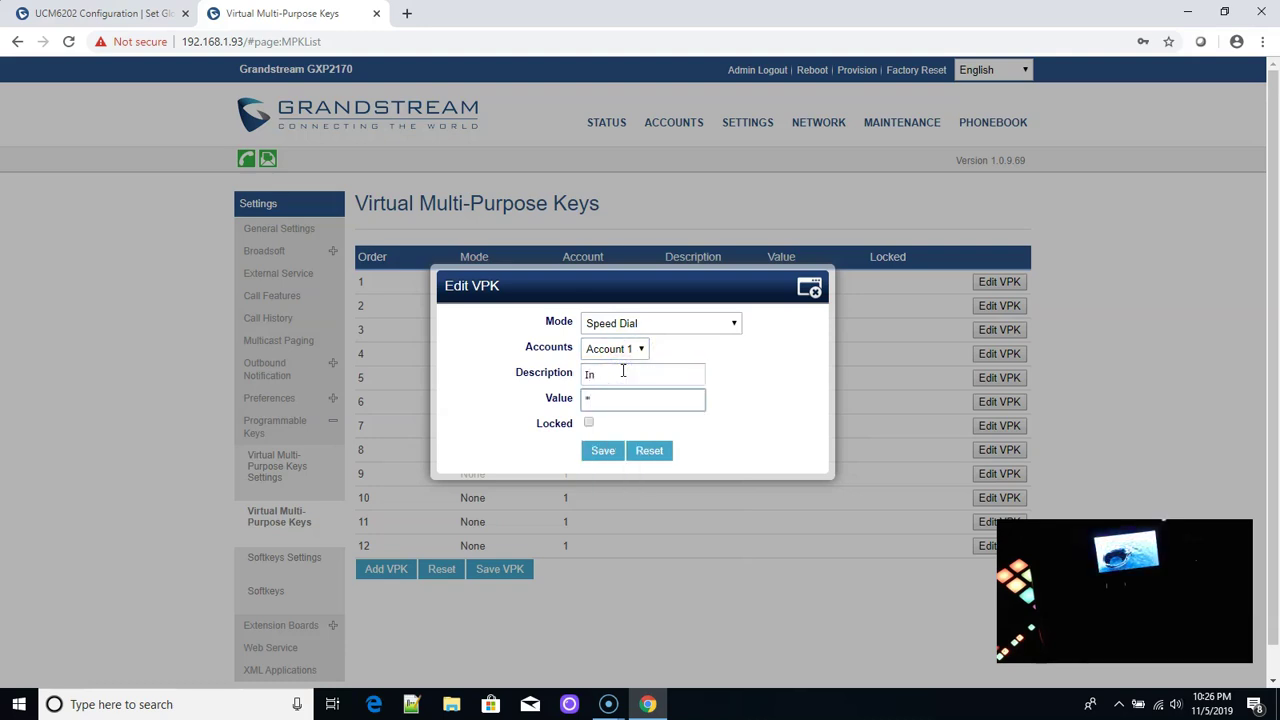
{"action": "type", "text": "*61"}
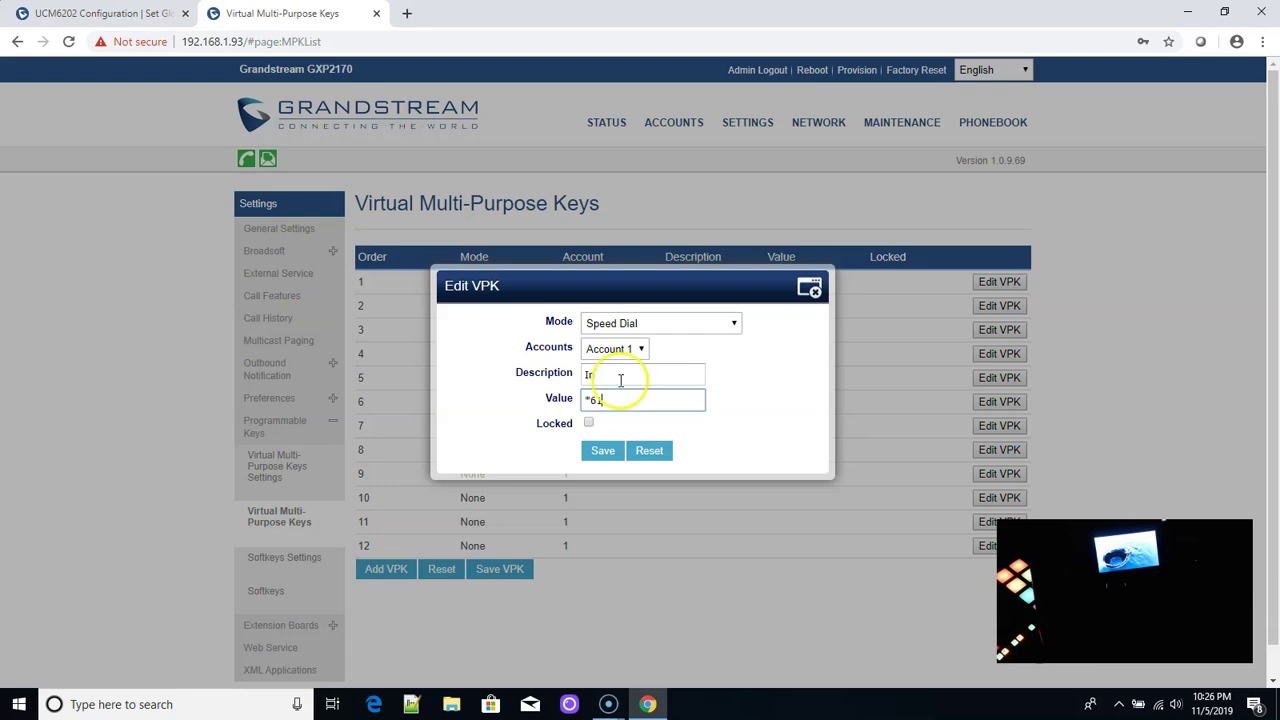
{"action": "left_click", "coordinate": [600, 452]}
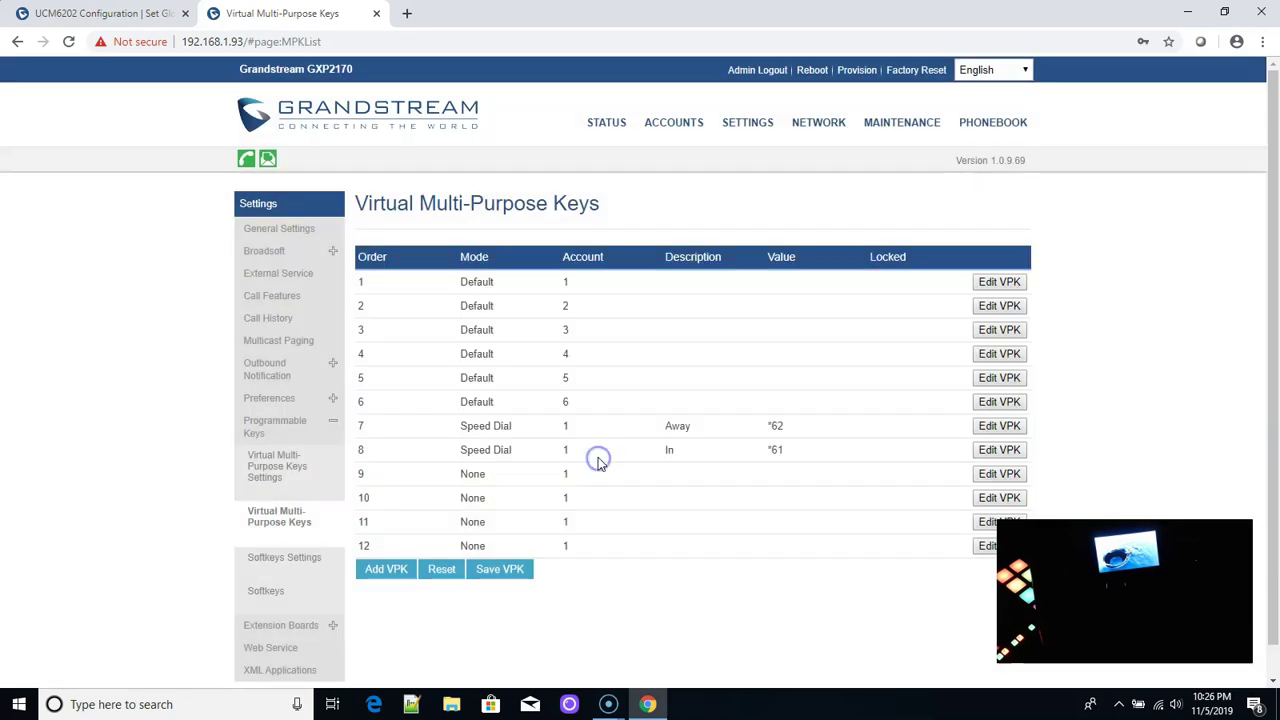
{"action": "left_click", "coordinate": [481, 574]}
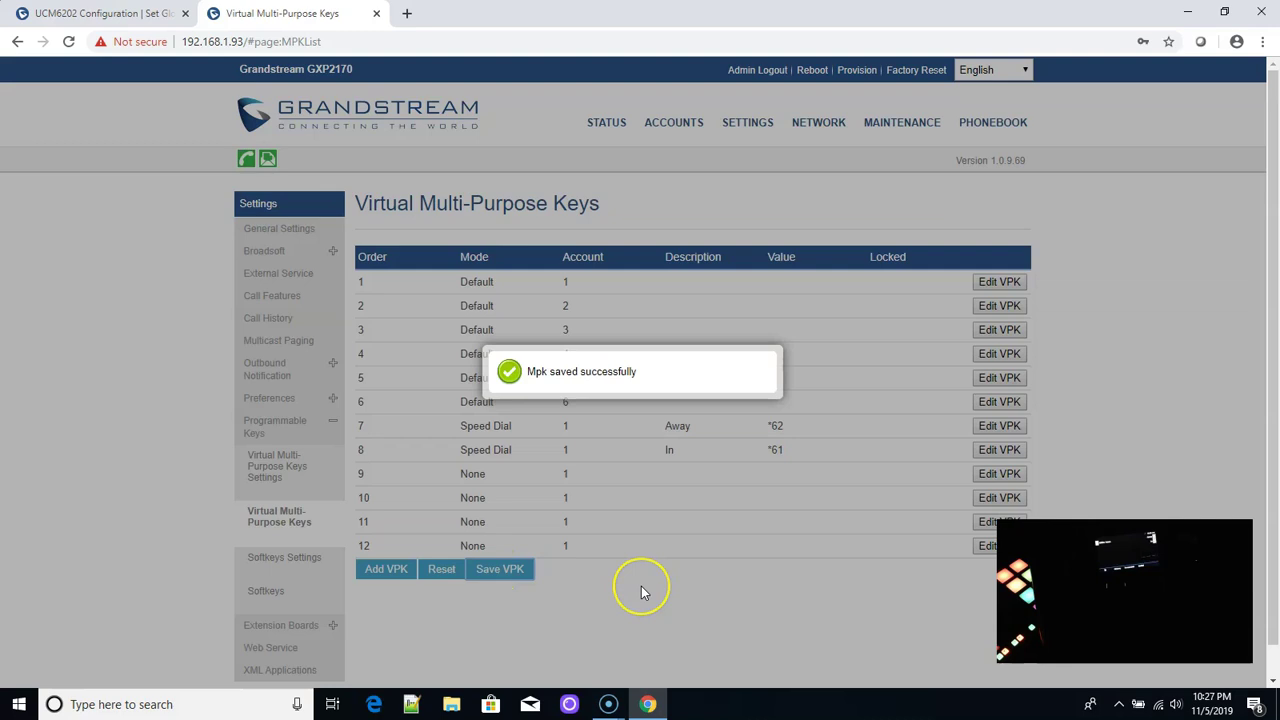